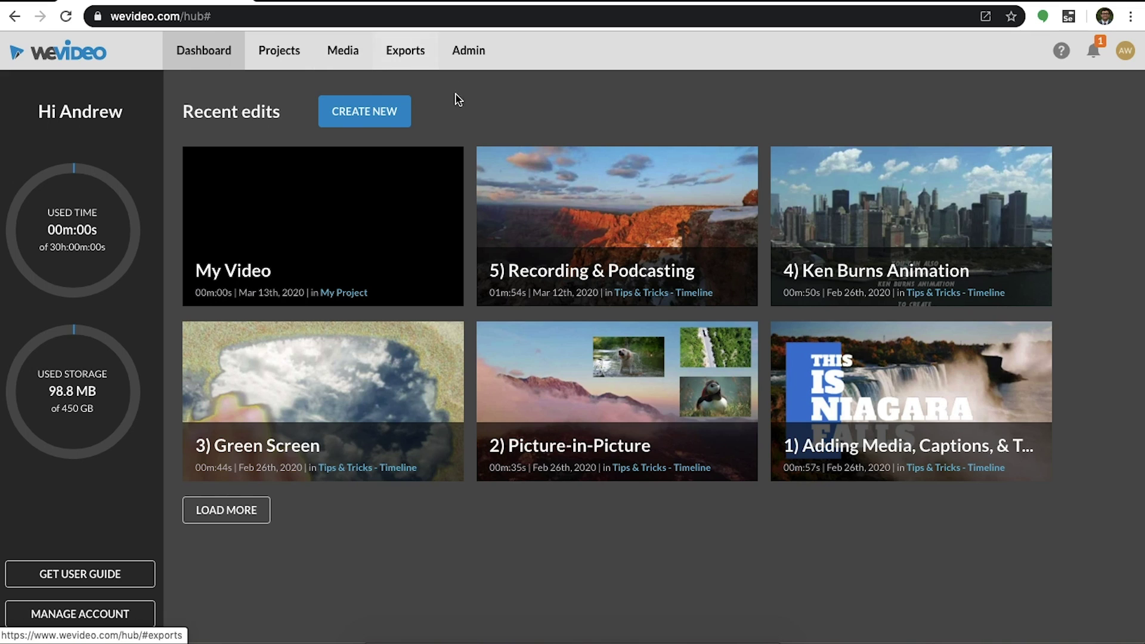
Open the account page and expand Connected apps to list Box, YouTube, Dropbox and others
mouse_move(411, 195)
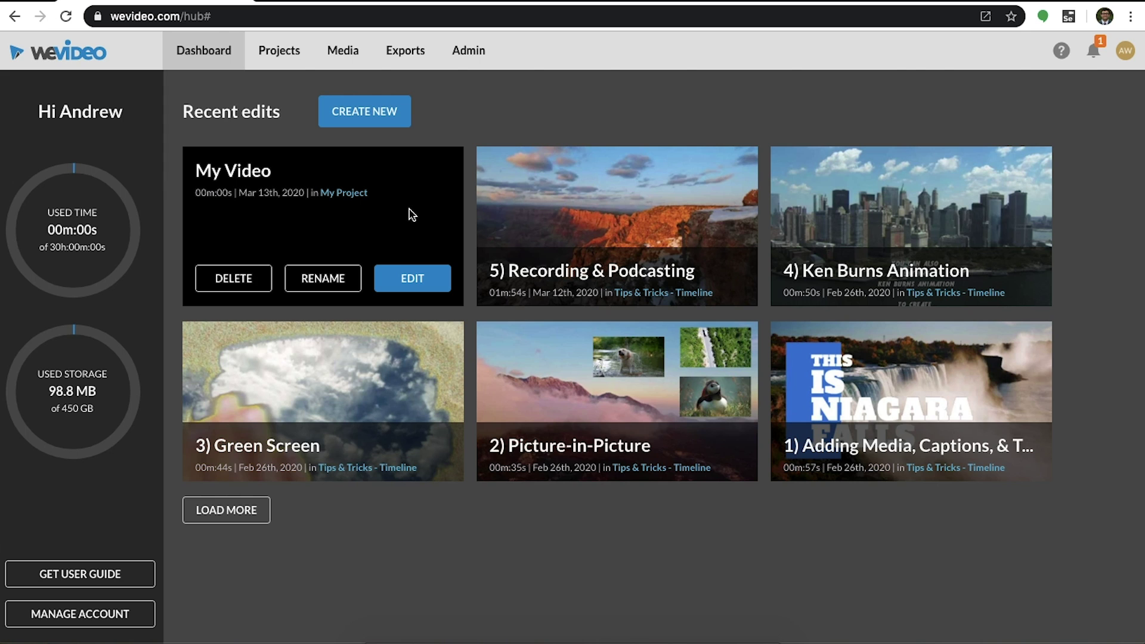
mouse_move(593, 398)
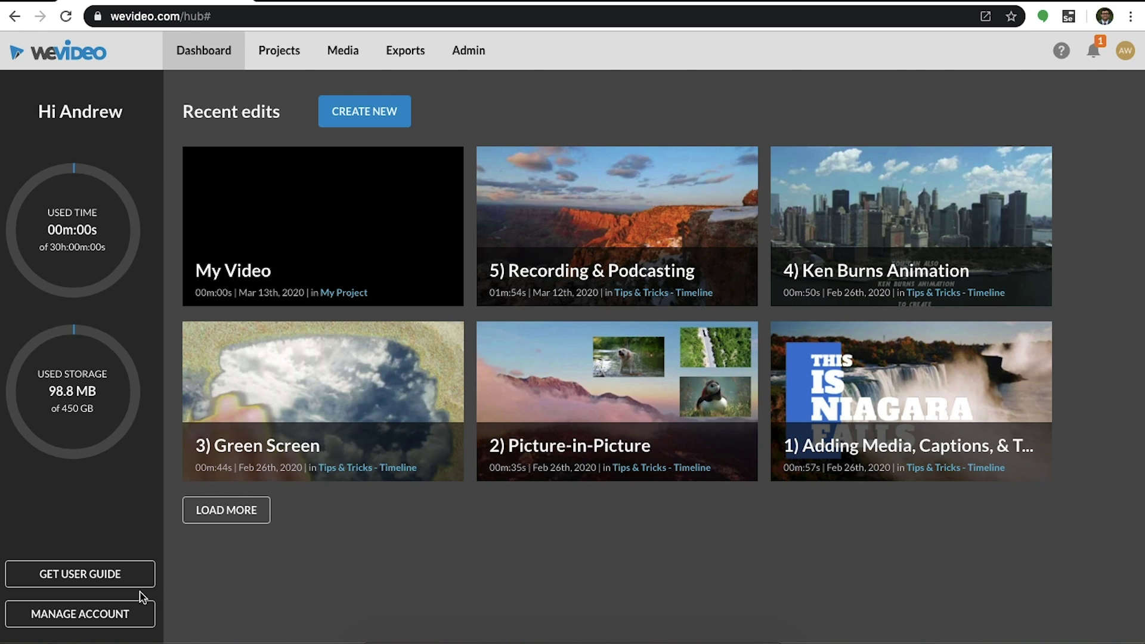
left_click(122, 613)
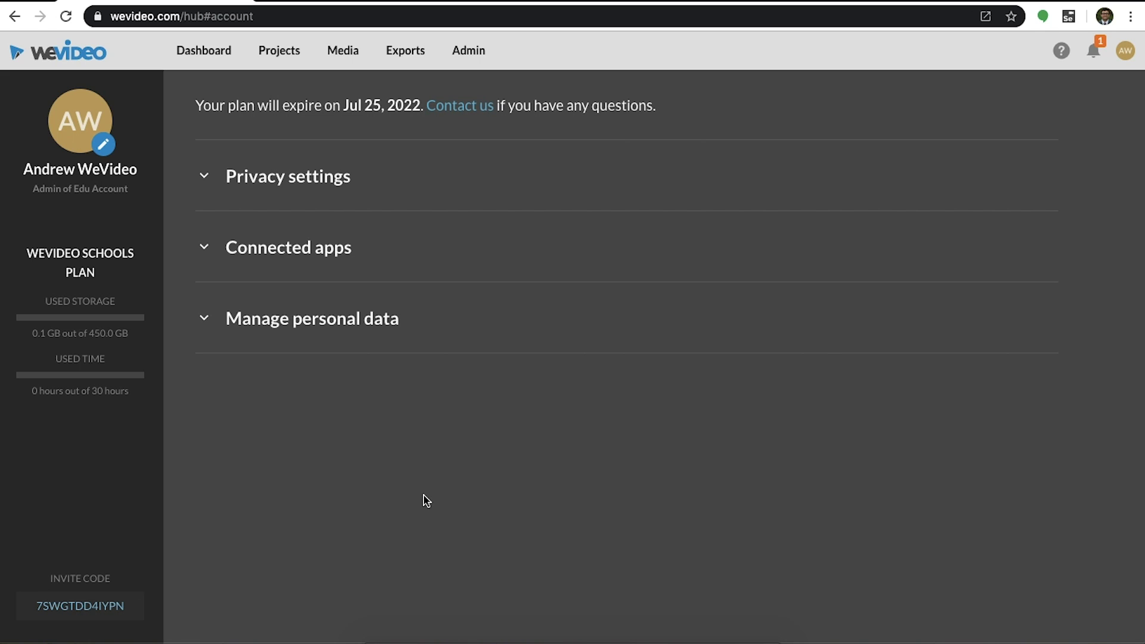
left_click(343, 255)
scroll(401, 378, "down", 2)
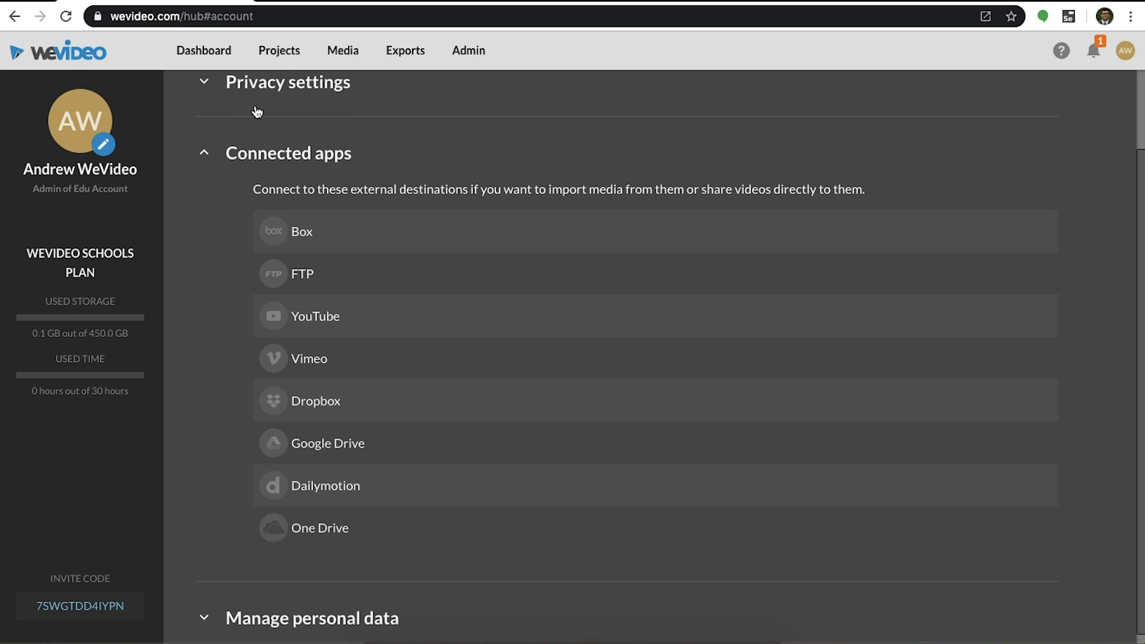
Go to Projects and open Create new project, trying one of the Personal, Collaborative or Shared types
left_click(283, 62)
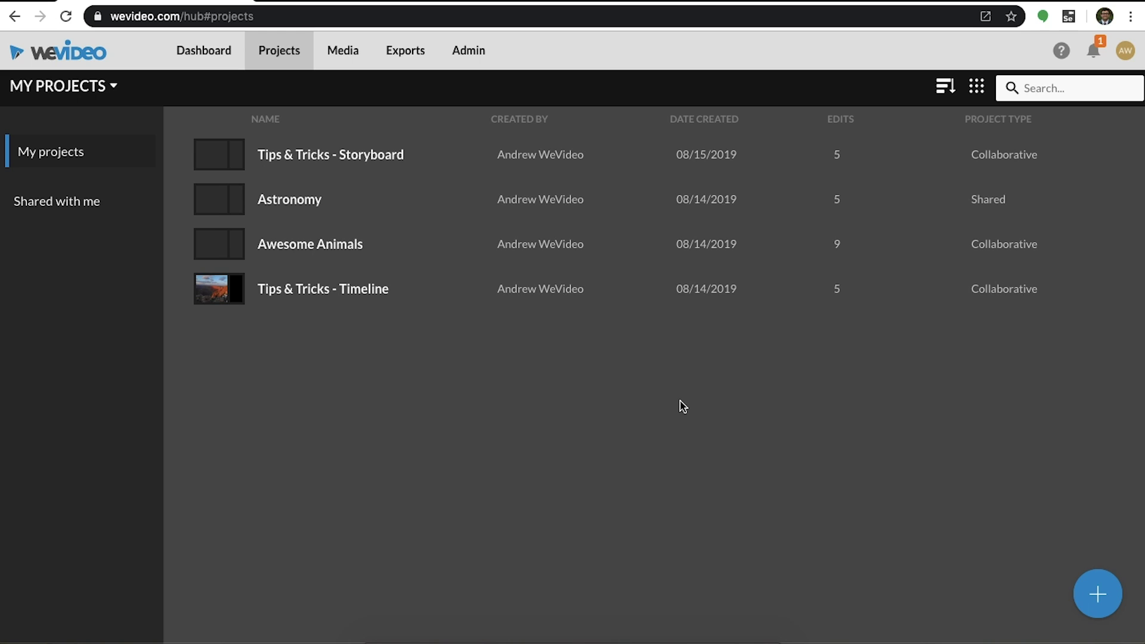
mouse_move(1113, 613)
left_click(1098, 594)
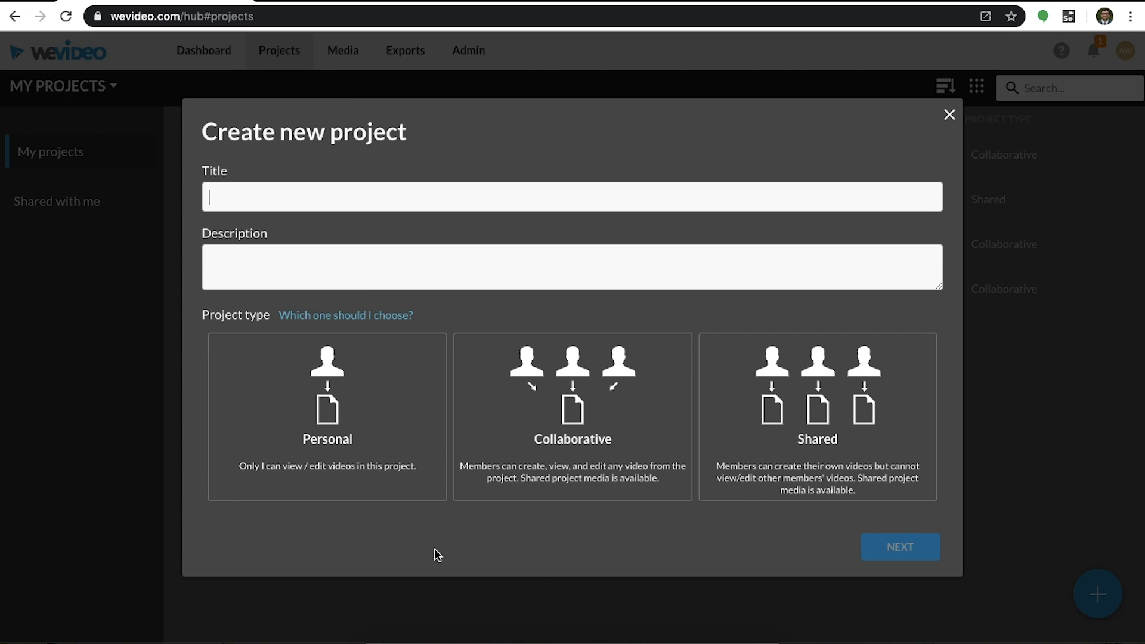
left_click(347, 437)
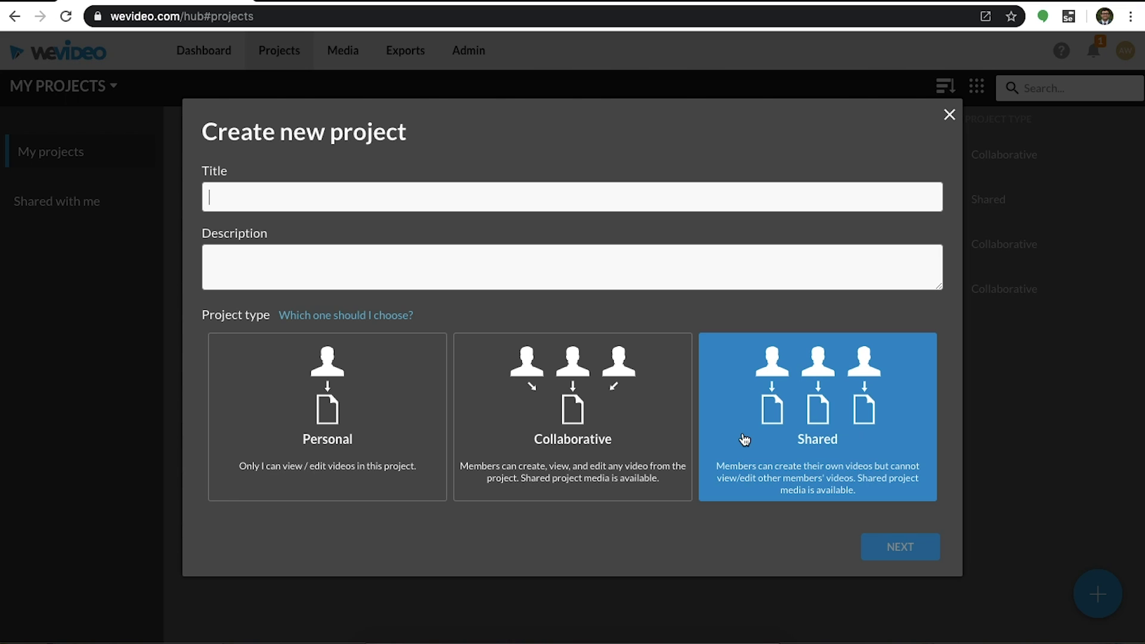
Browse the media library and Import media window, then show Exports listing Cats and Jupiter
left_click(953, 120)
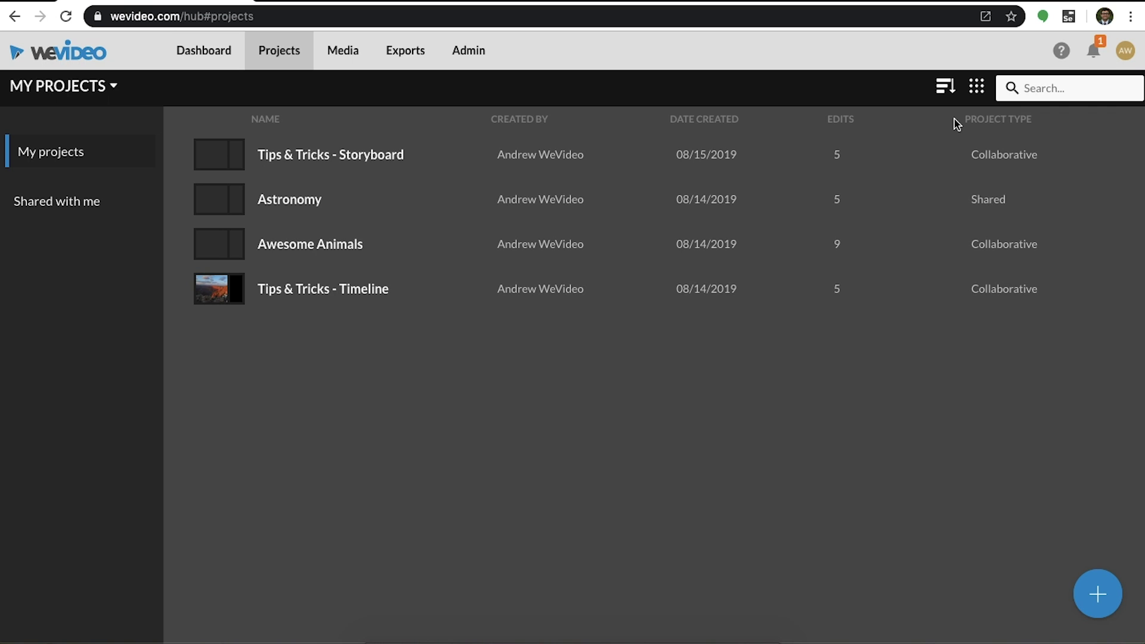
left_click(348, 51)
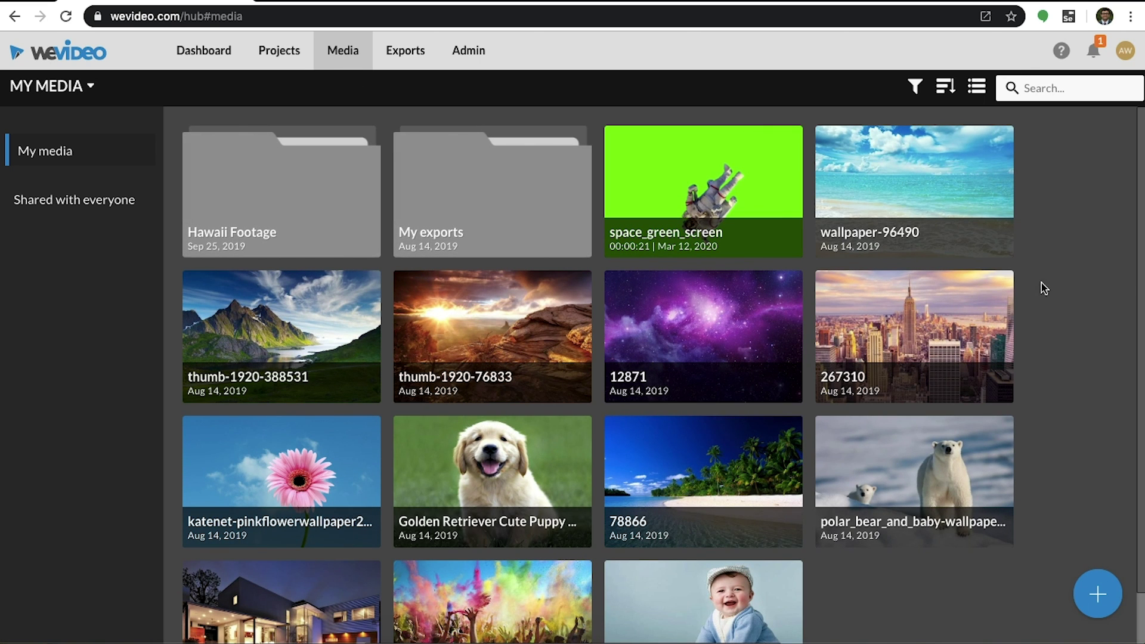
left_click(1100, 592)
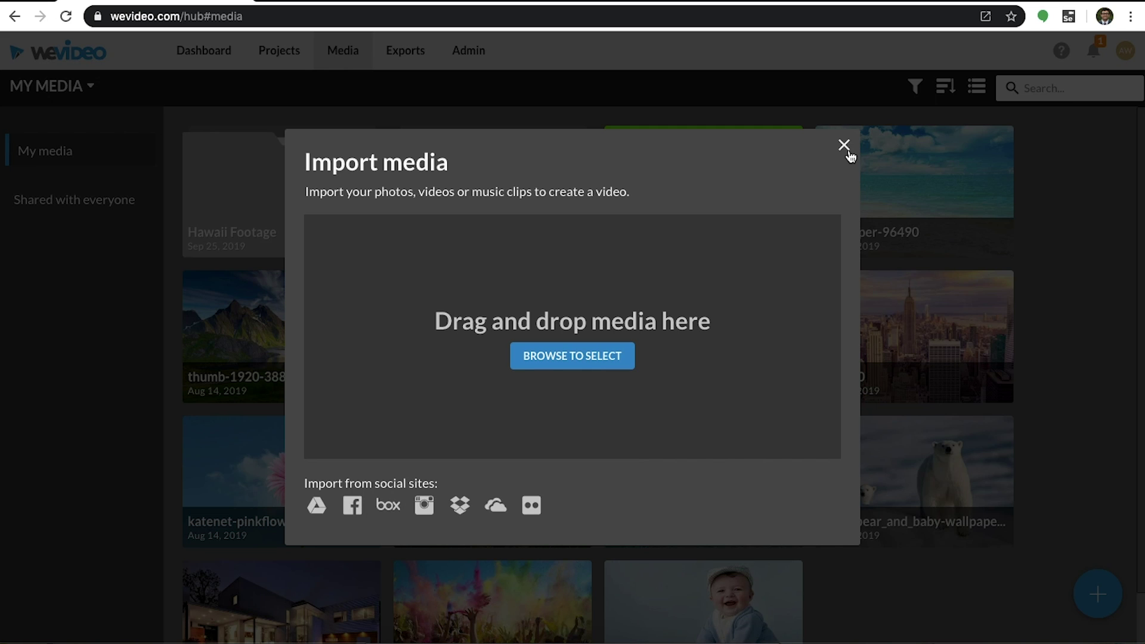
left_click(844, 145)
left_click(430, 50)
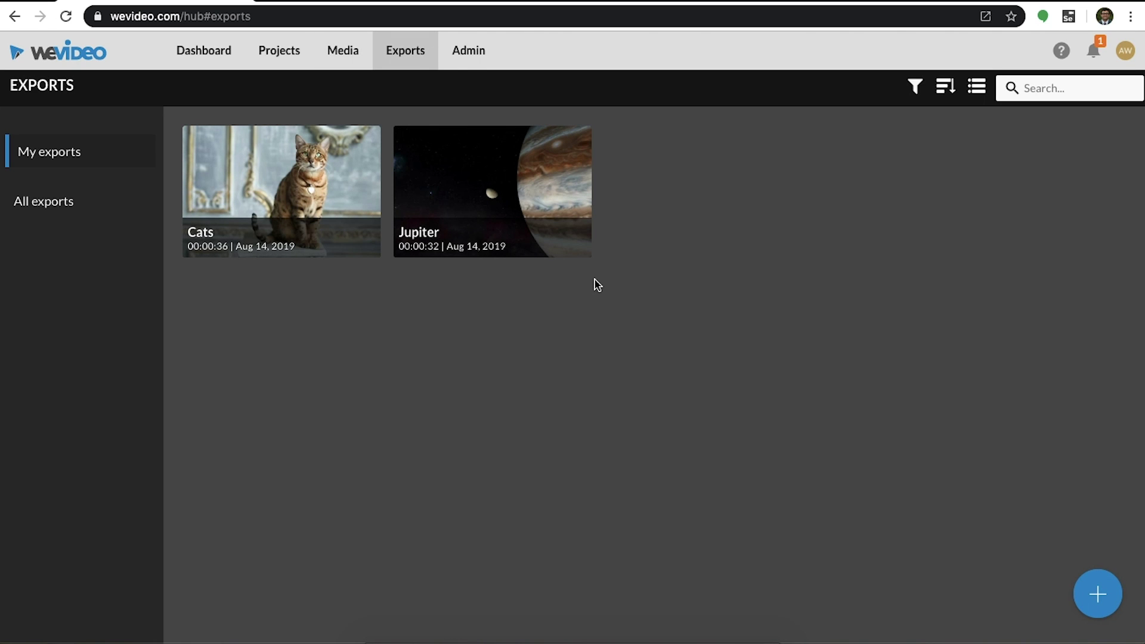
Open the Cats export and view its details: 1280×720, 25 fps, 8.01 MB video/mp4
left_click(322, 205)
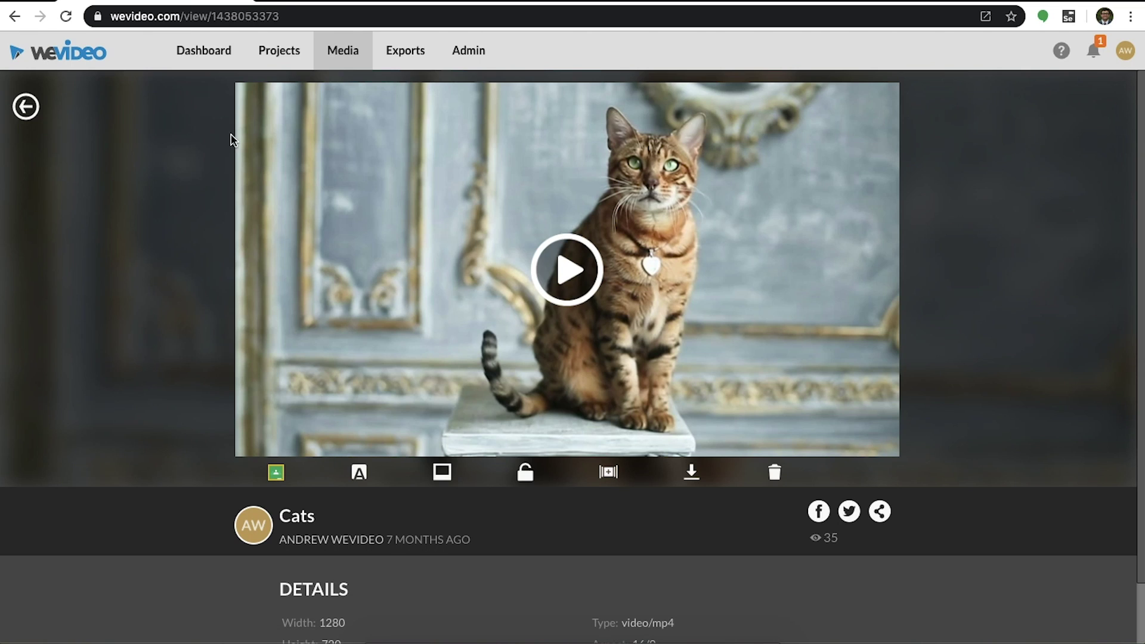
scroll(332, 346, "down", 1)
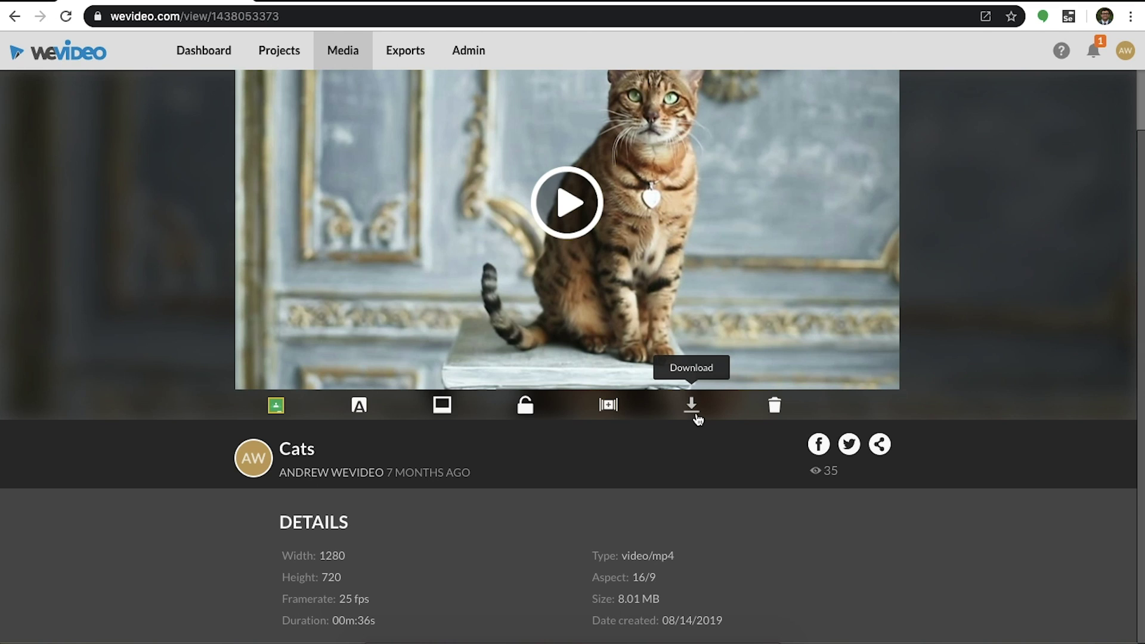
Open Admin > Members and view one member's activity details before returning to the list
left_click(477, 53)
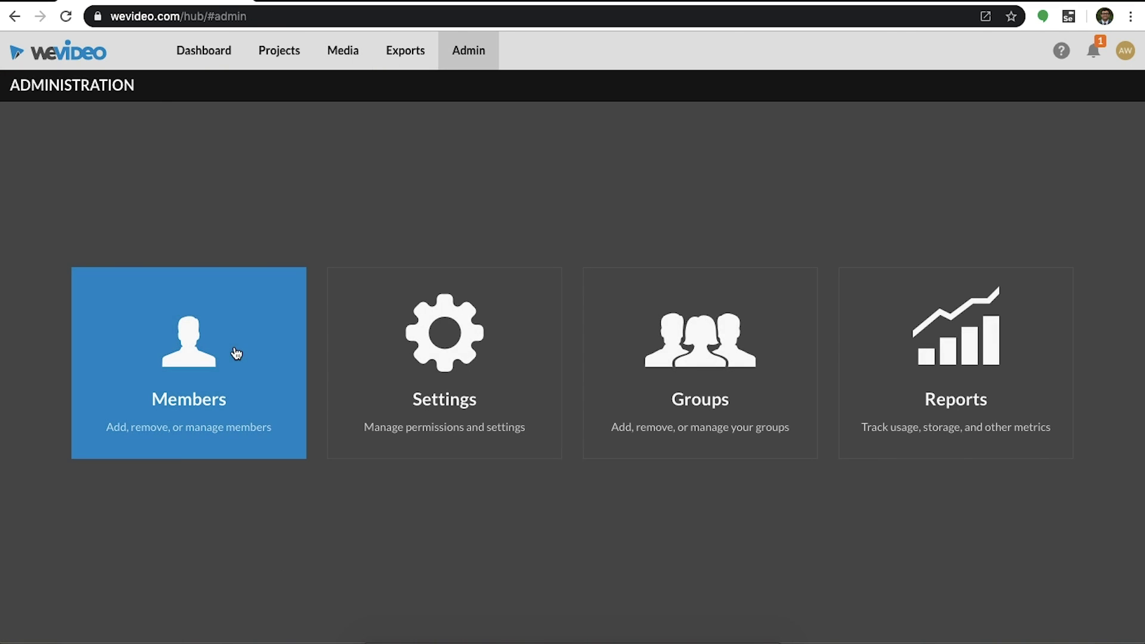
left_click(237, 353)
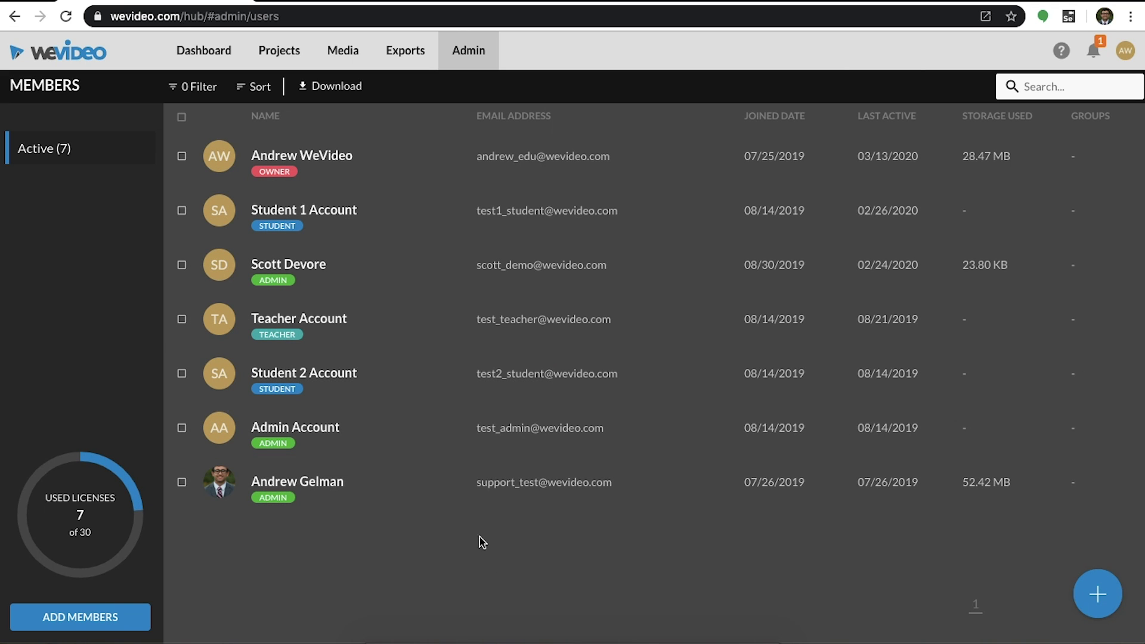
left_click(416, 472)
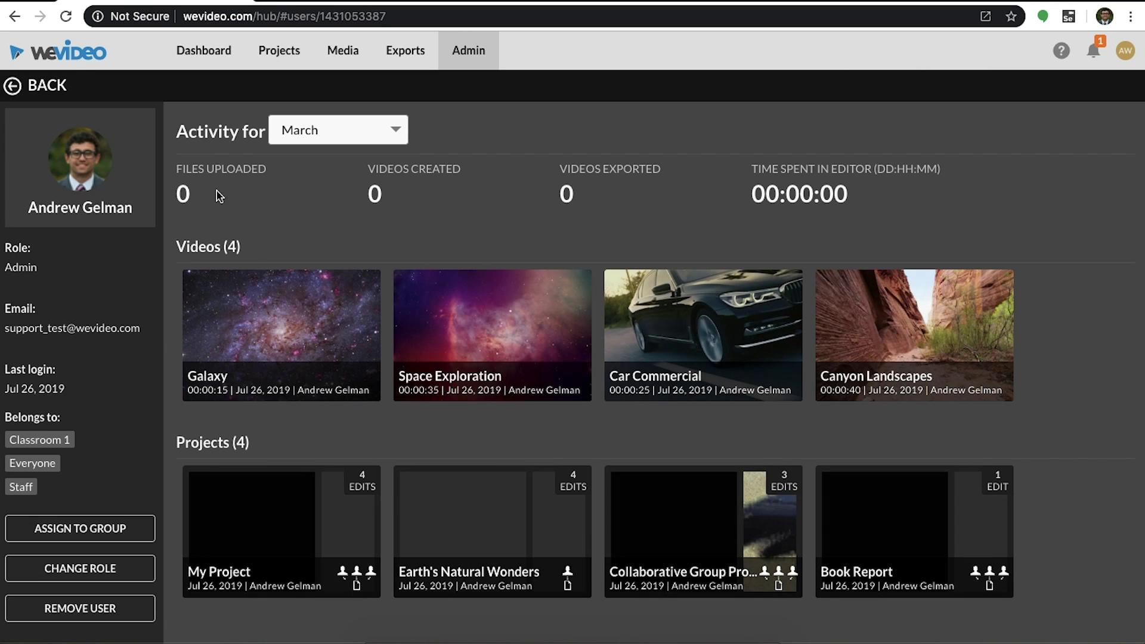
left_click(37, 85)
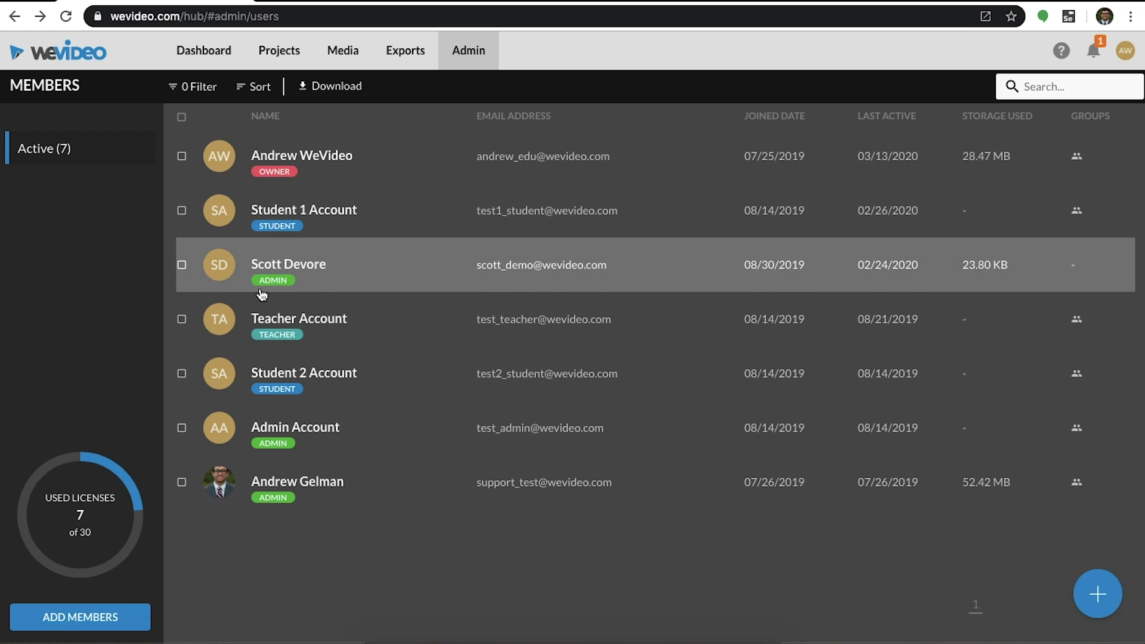
Start adding members, cancel, and open the admin Global settings page
left_click(110, 617)
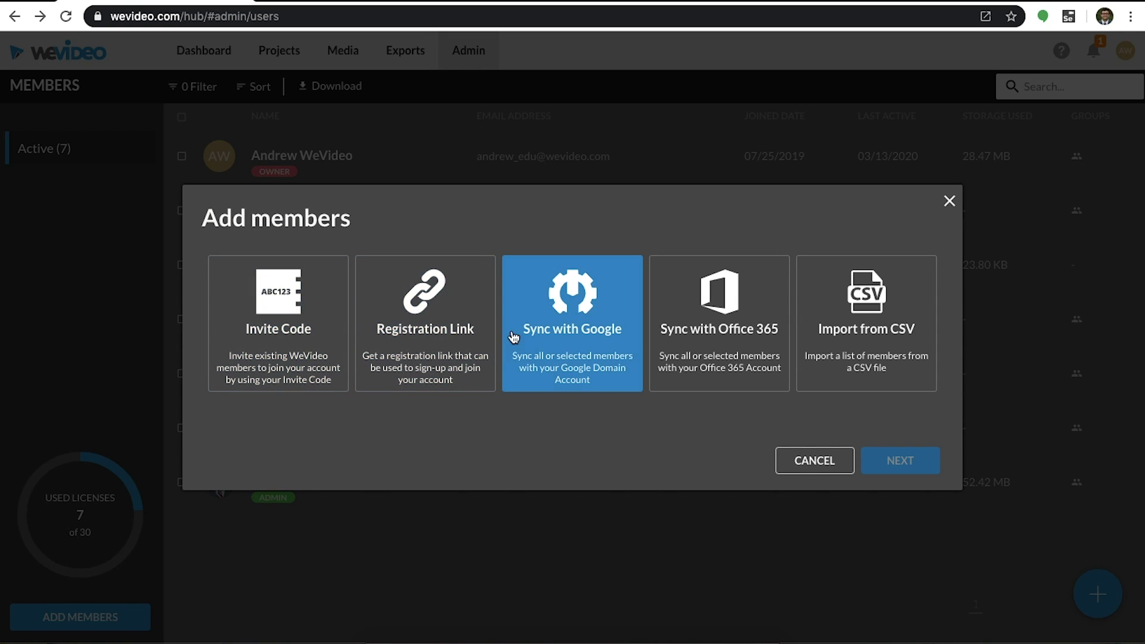
left_click(819, 462)
left_click(479, 68)
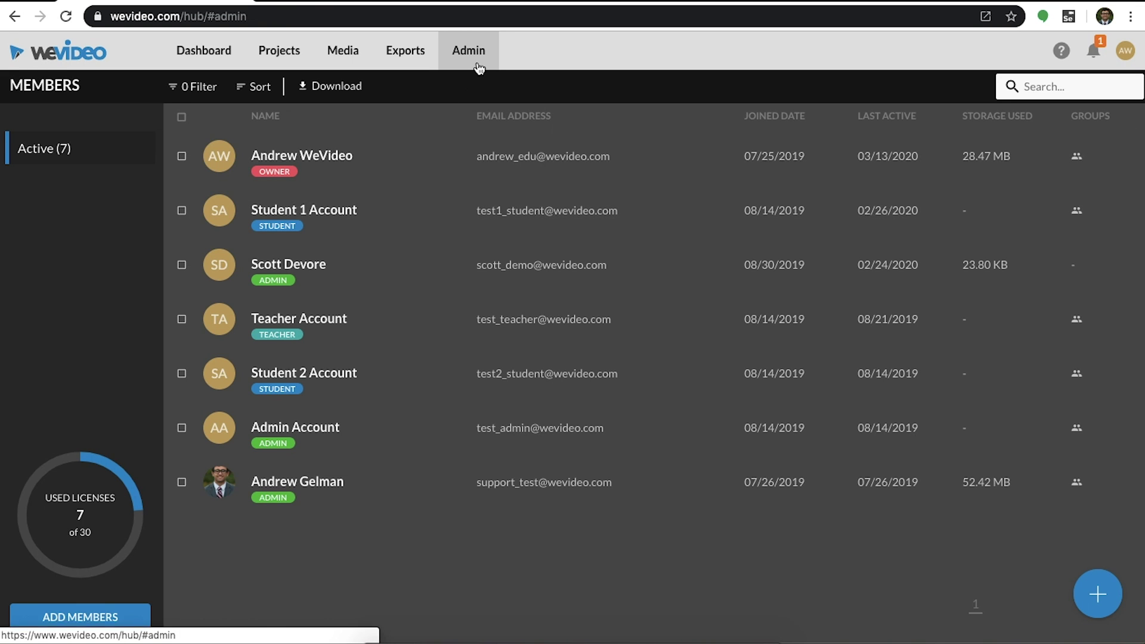
left_click(486, 327)
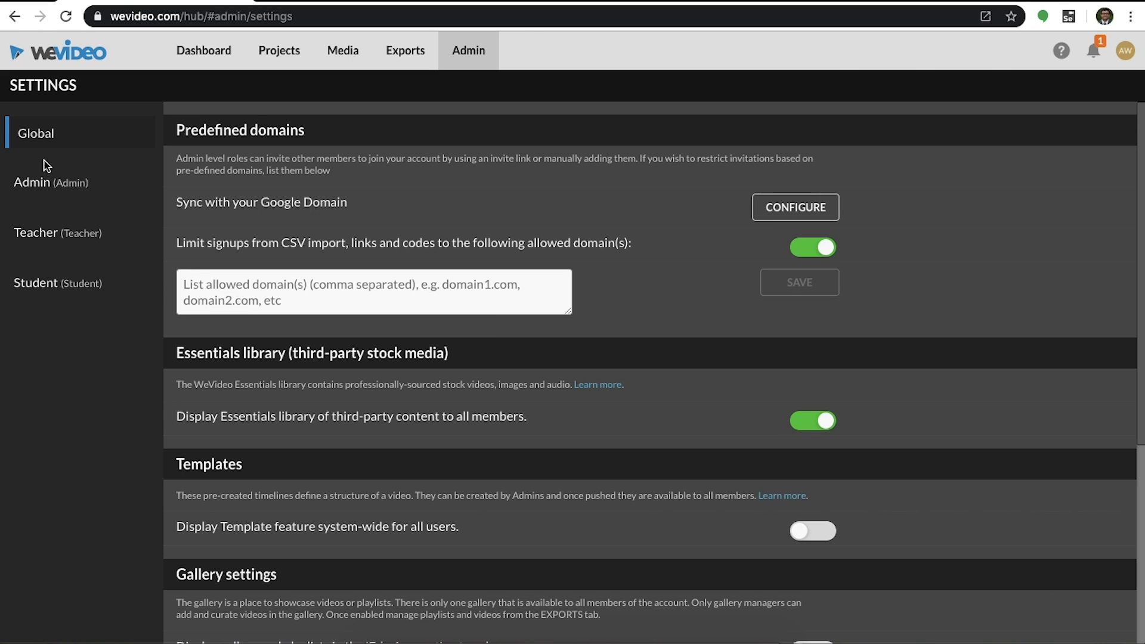
Show the media permission settings for the Admin and Teacher roles
left_click(56, 187)
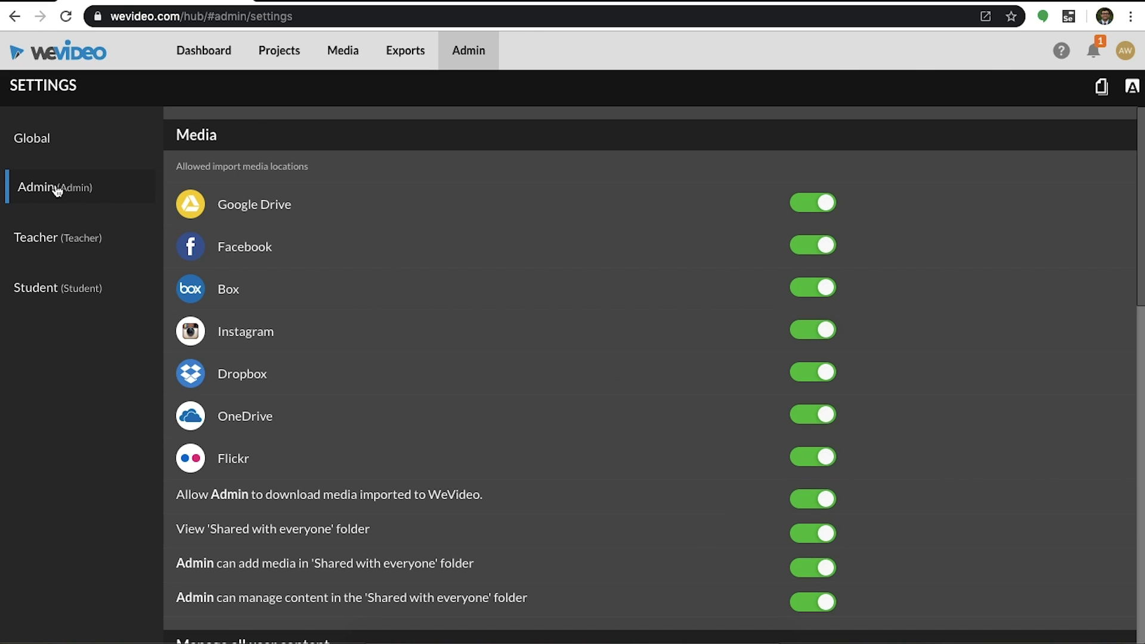
left_click(61, 234)
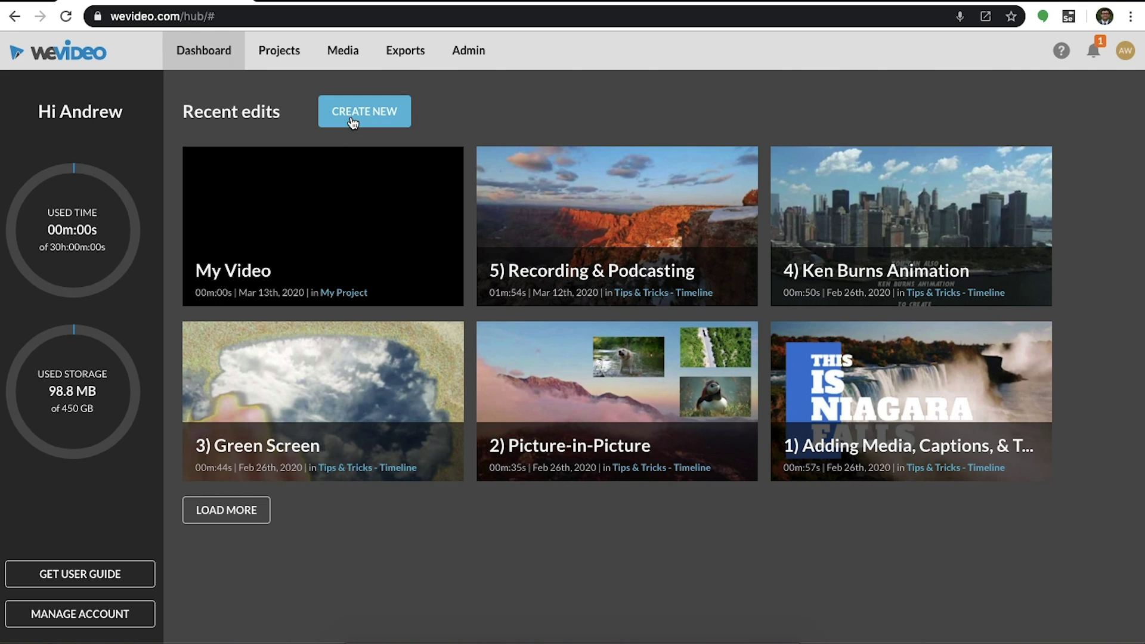
Open the empty My Video project from its Dashboard card via EDIT
mouse_move(443, 256)
left_click(413, 278)
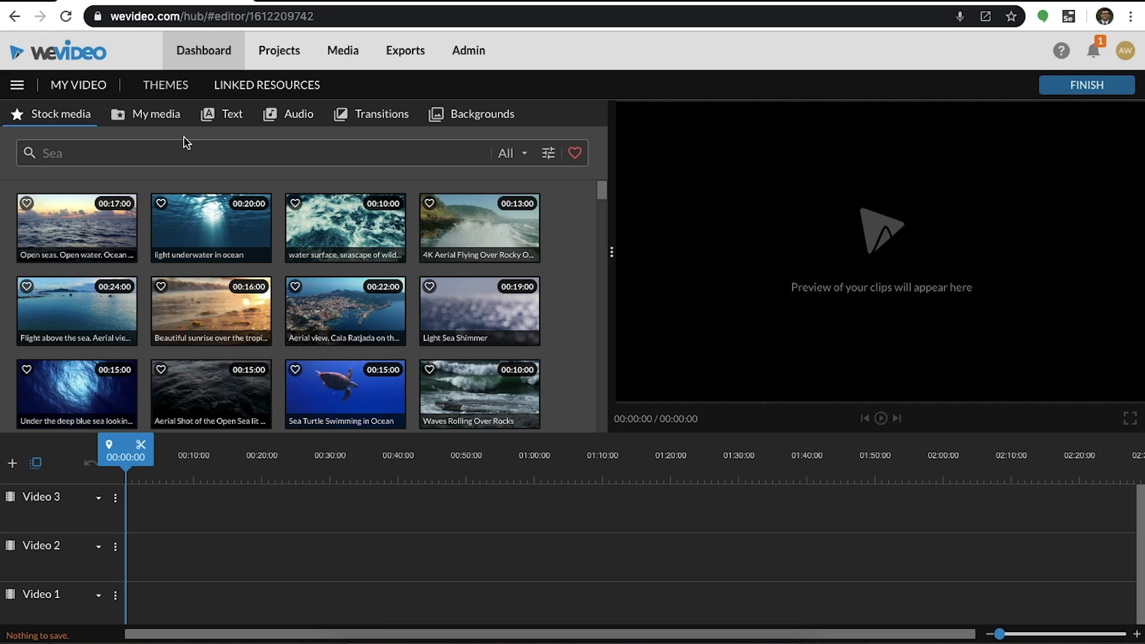
left_click(150, 119)
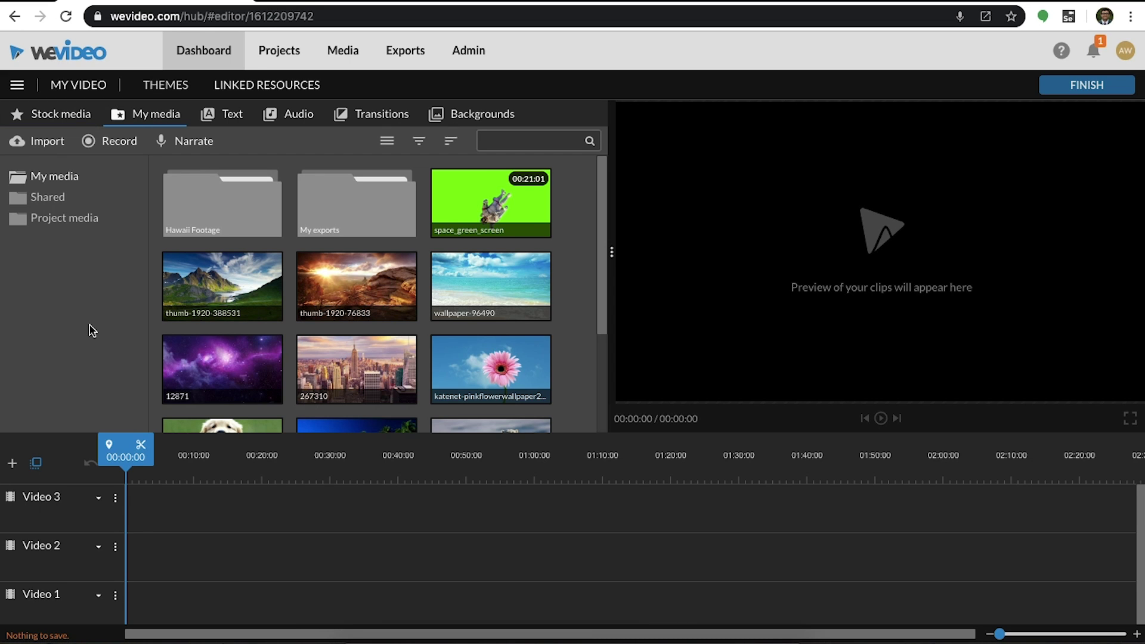
left_click(54, 155)
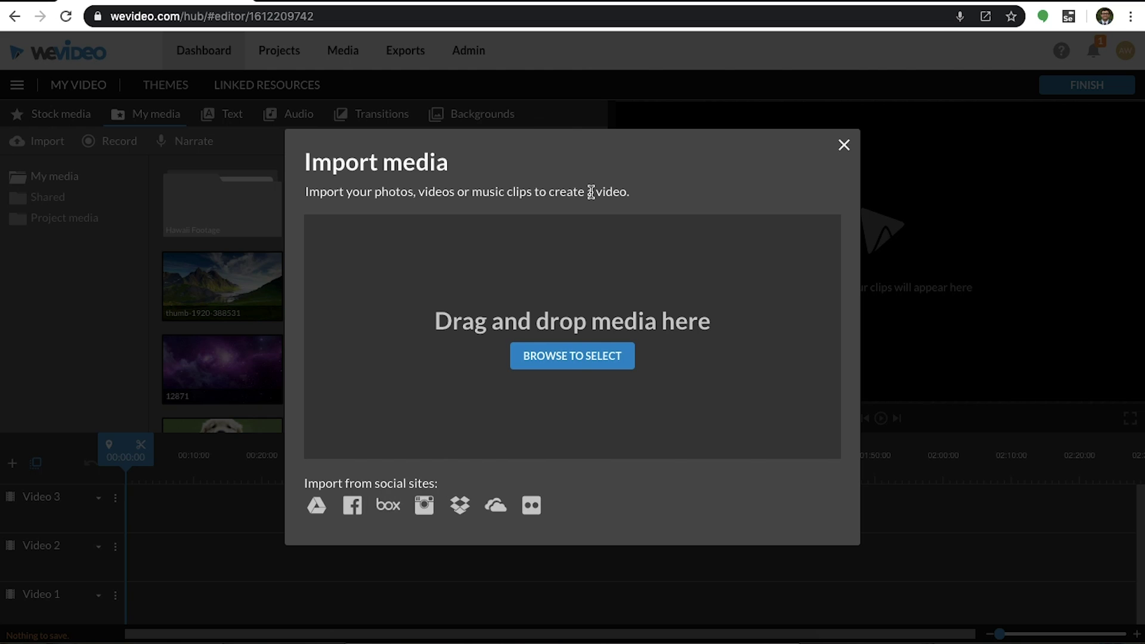
left_click(845, 145)
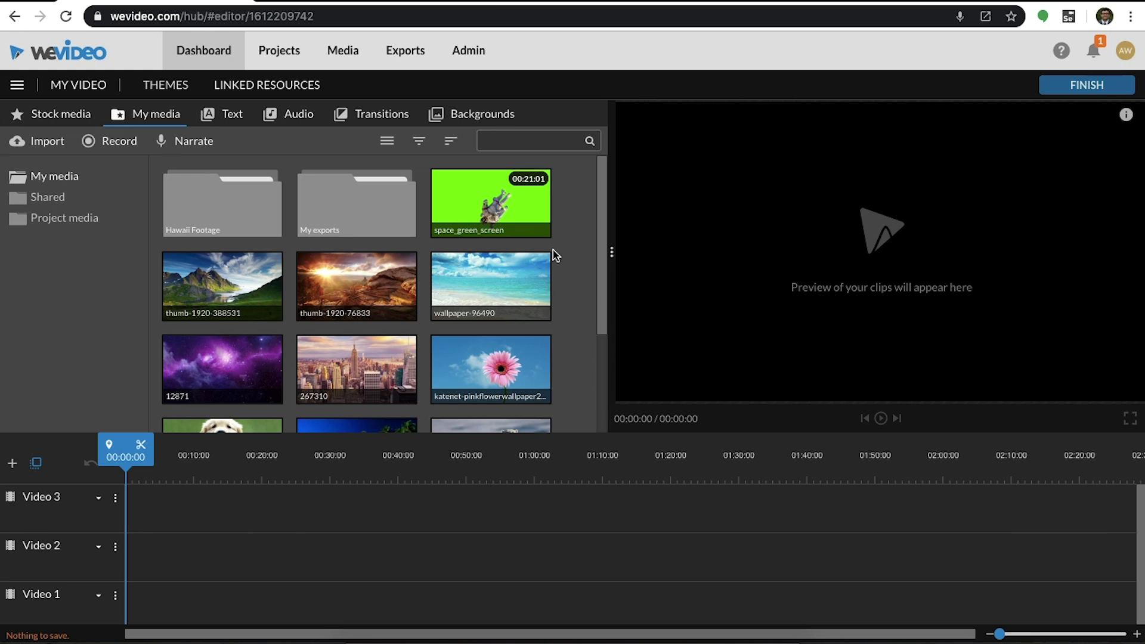
left_click(130, 140)
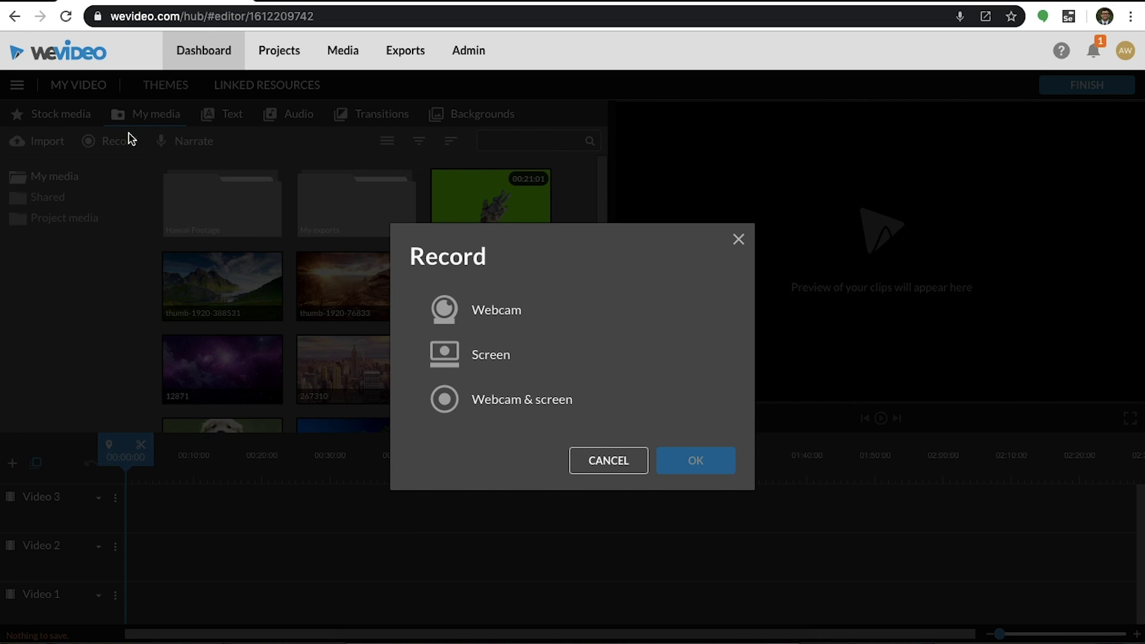
left_click(738, 239)
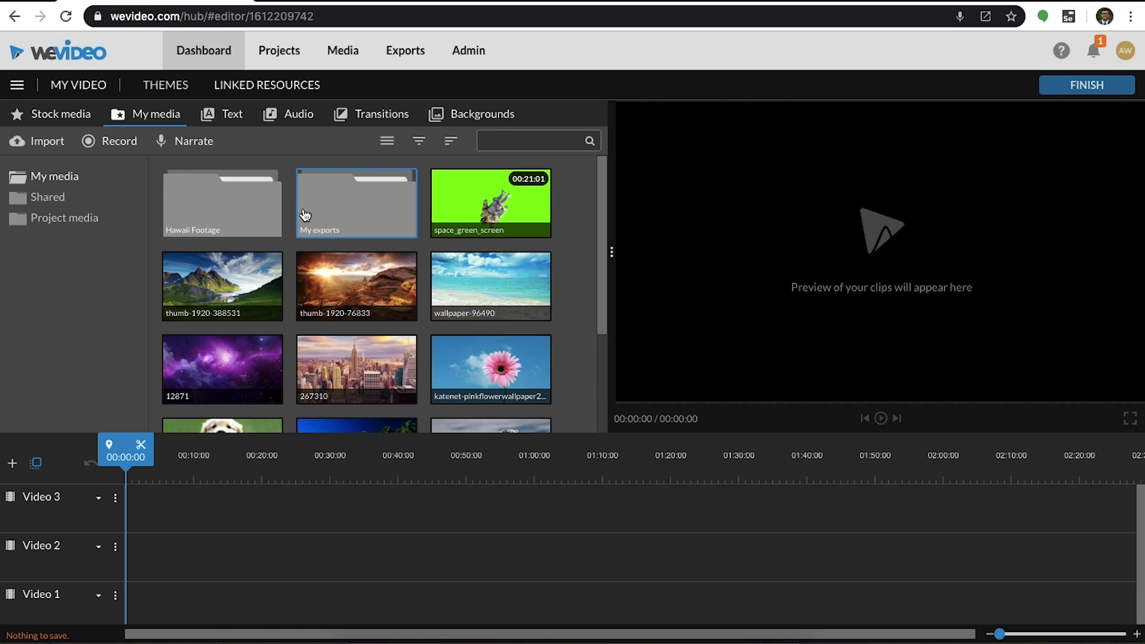
left_click(173, 144)
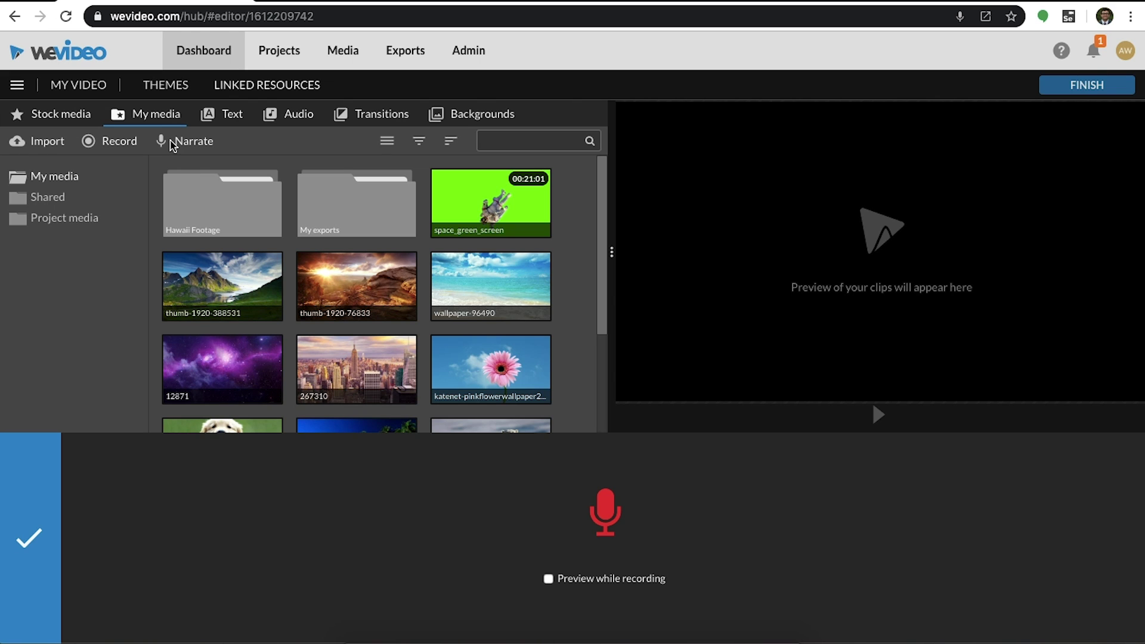
left_click(21, 525)
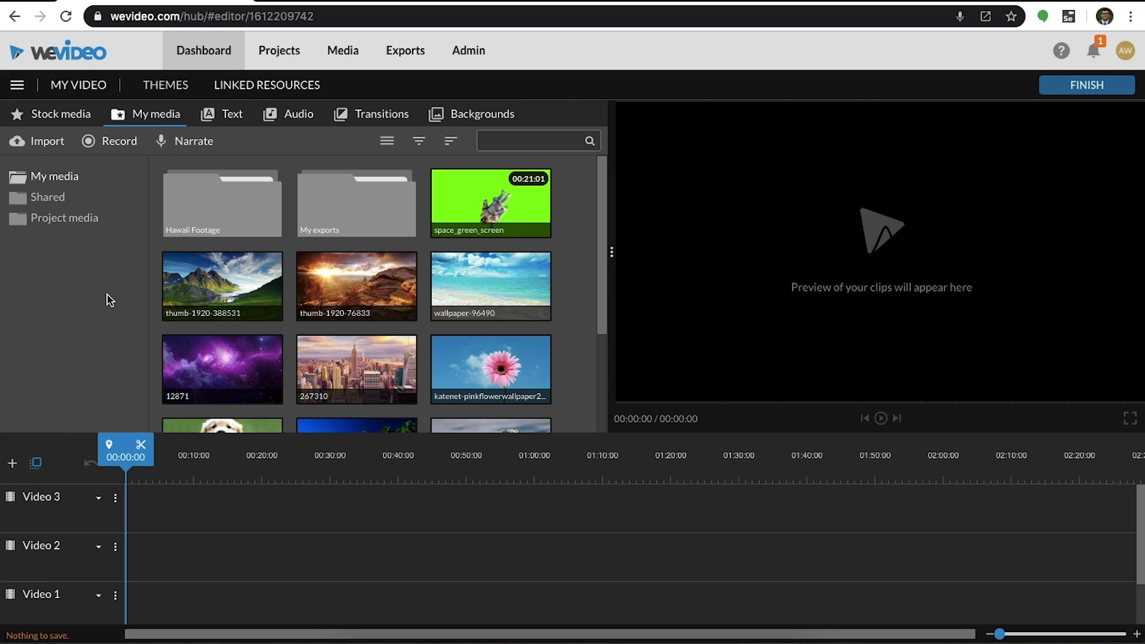
left_click(344, 231)
left_click(231, 113)
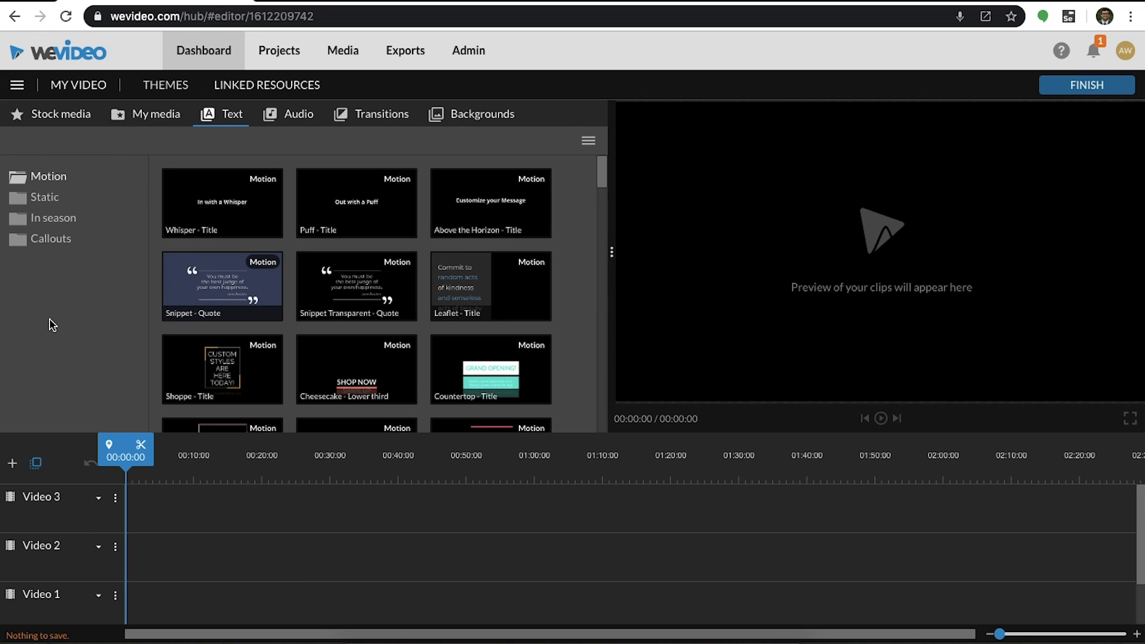
Preview the Snippet Transparent - Quote title and another motion title template
left_click(338, 304)
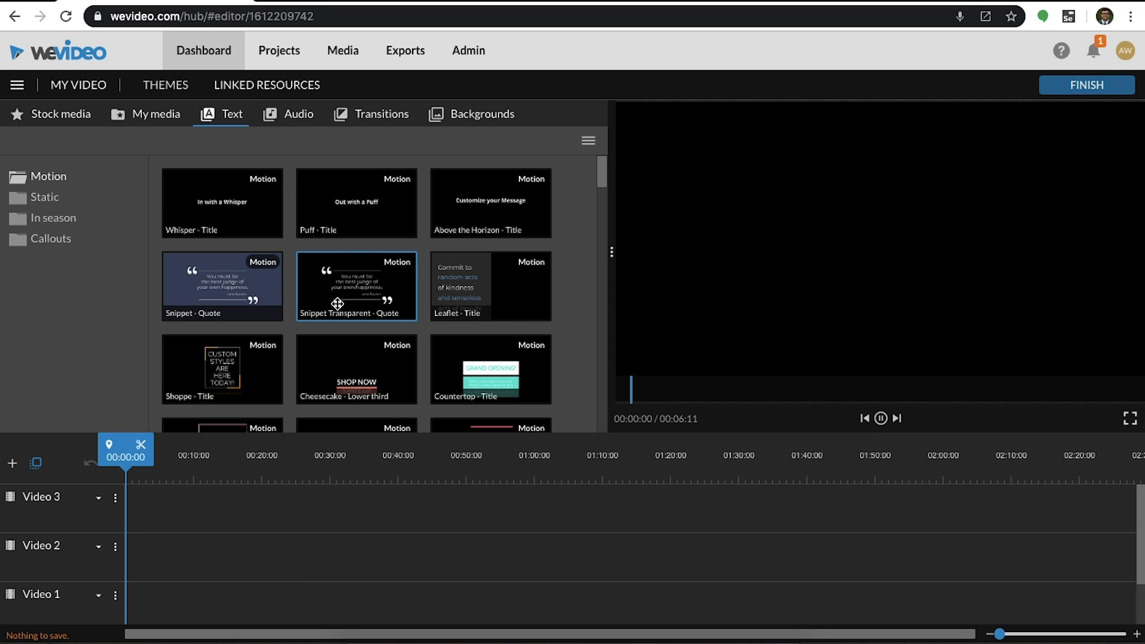
scroll(346, 358, "down", 2)
left_click(363, 420)
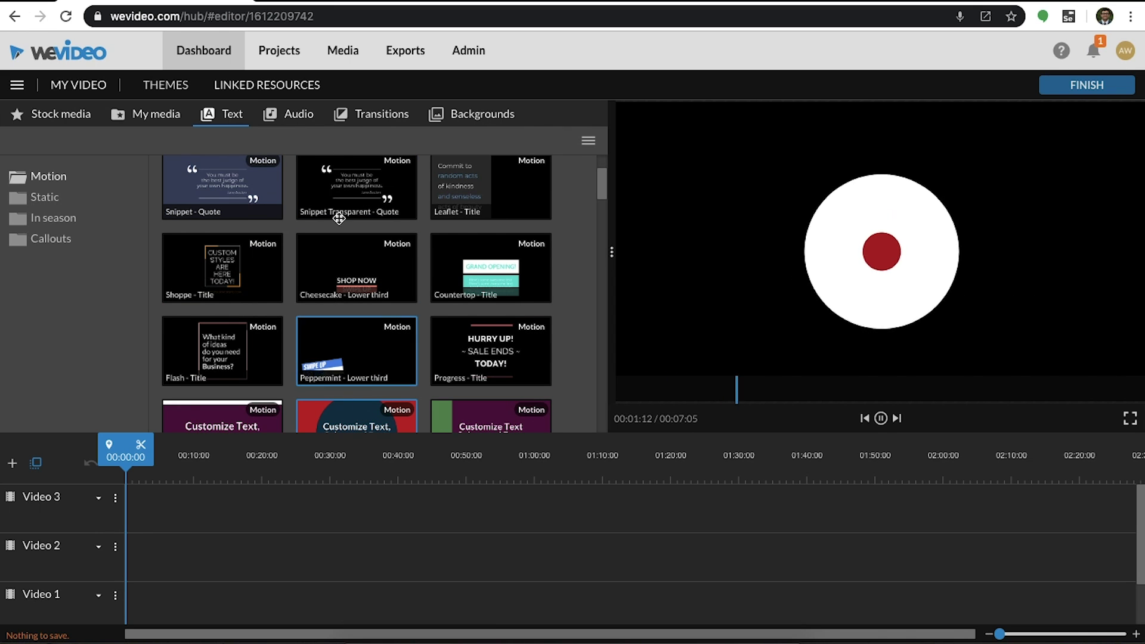
Browse the free music tracks and transitions, previewing the Cross fade transition
left_click(304, 119)
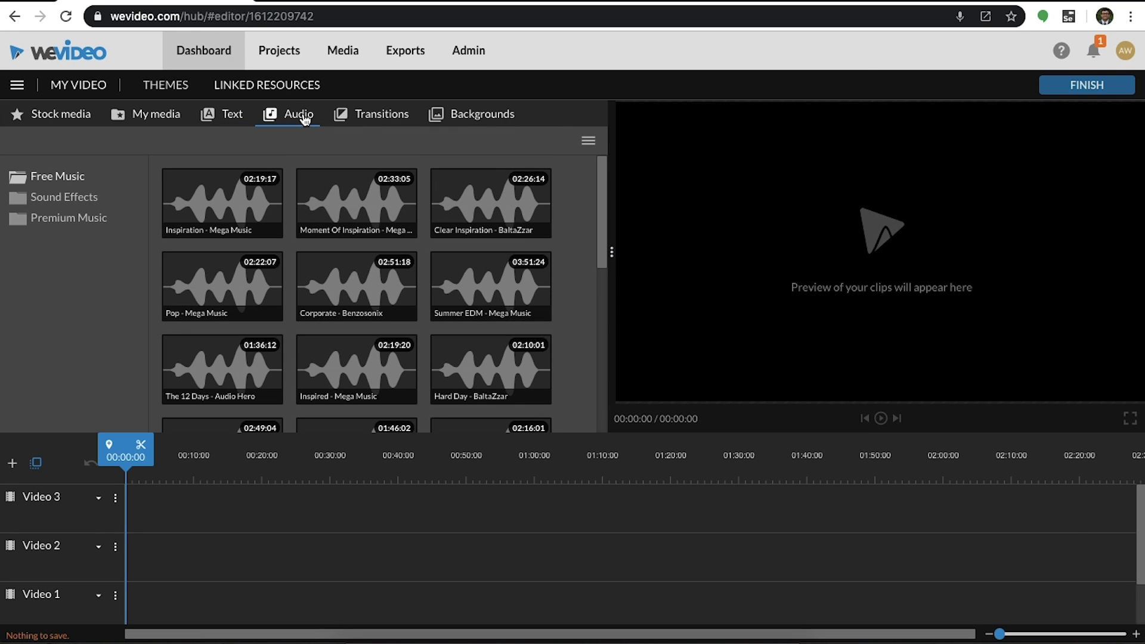
left_click(380, 119)
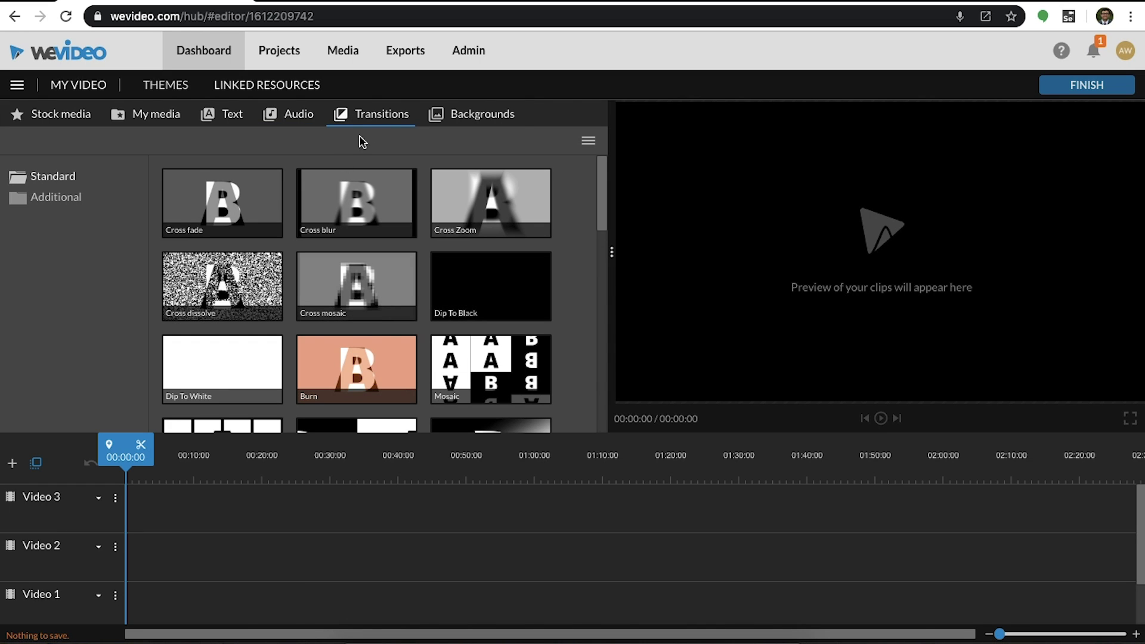
left_click(246, 206)
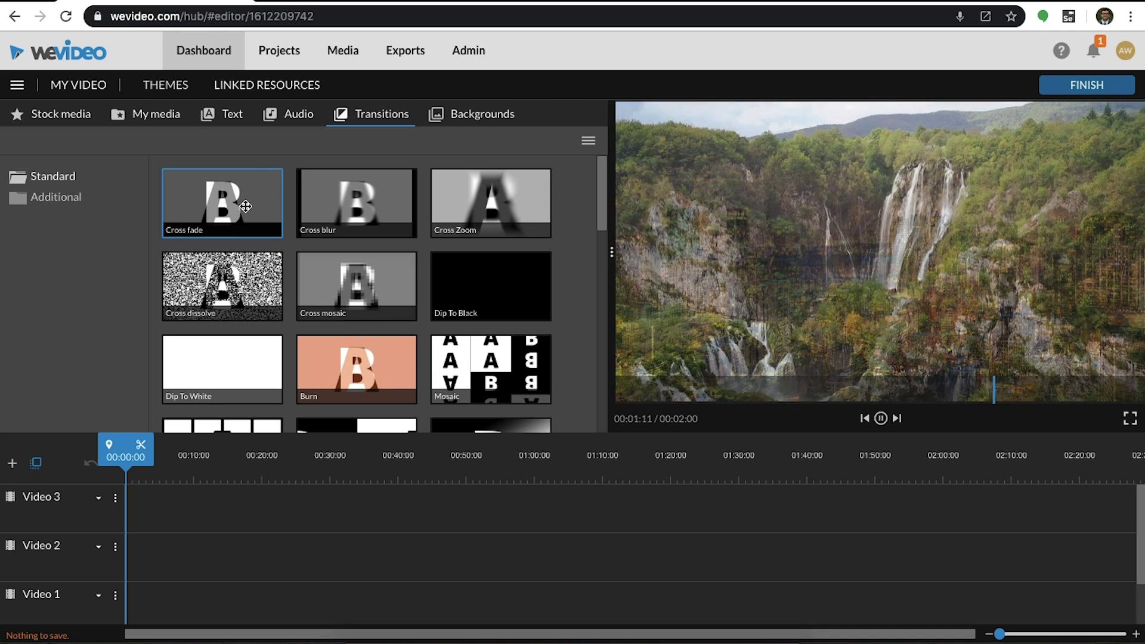
left_click(452, 127)
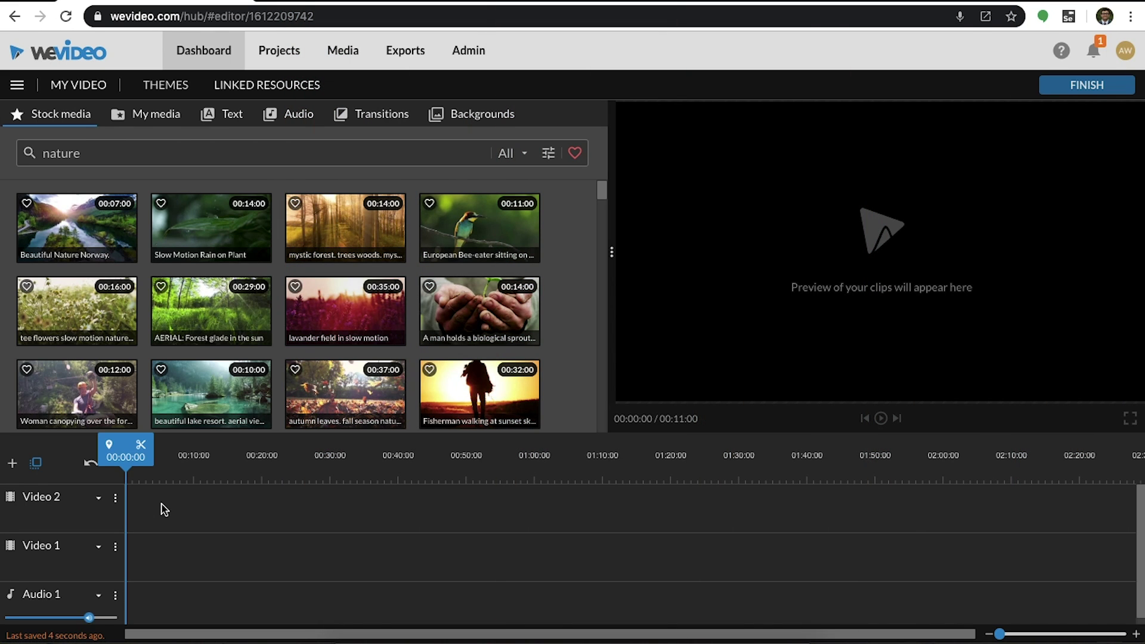
Preview the European Bee-eater clip among the 'nature' stock footage results
left_click(459, 233)
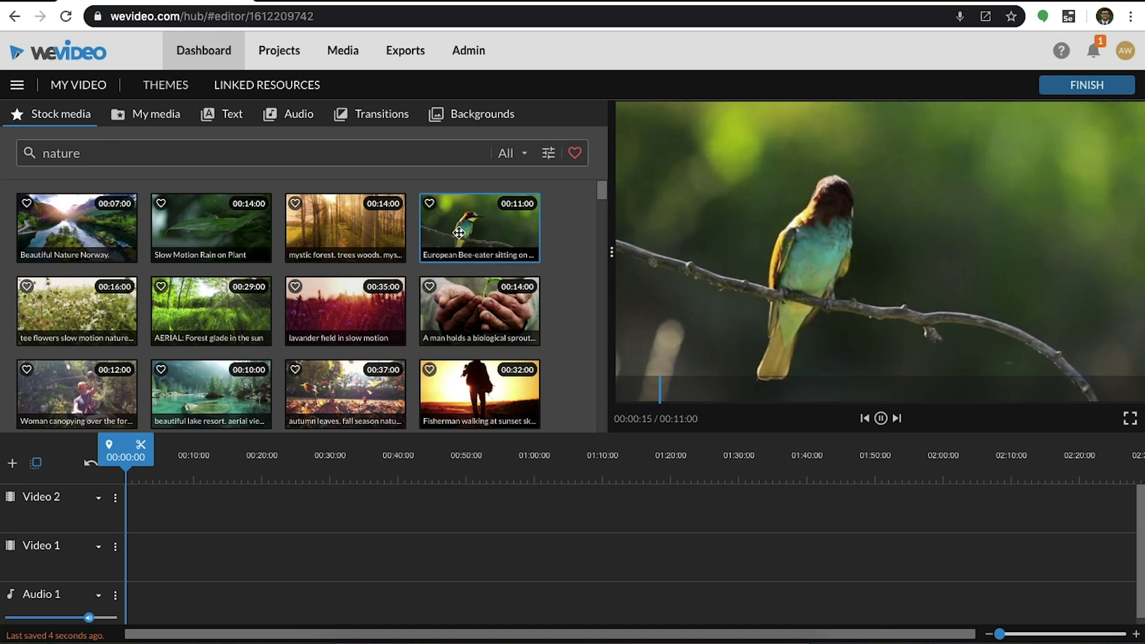
left_click(458, 233)
Place the Bee-eater clip on Video 1, followed by the wallpaper-96490 beach image
left_click_drag(459, 232, 136, 570)
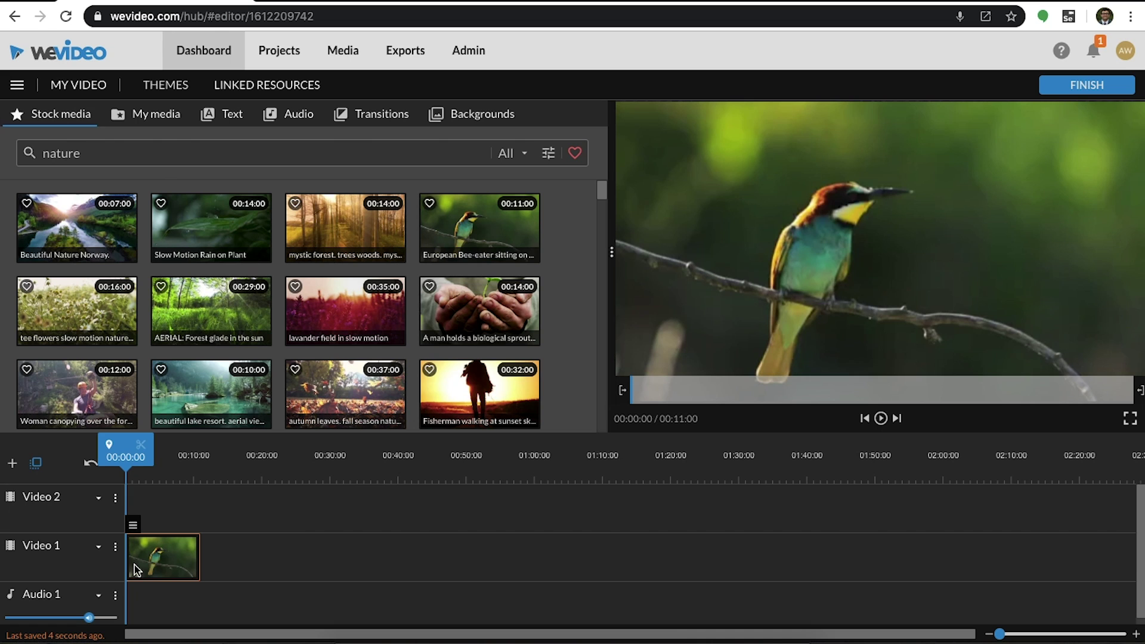
left_click(154, 122)
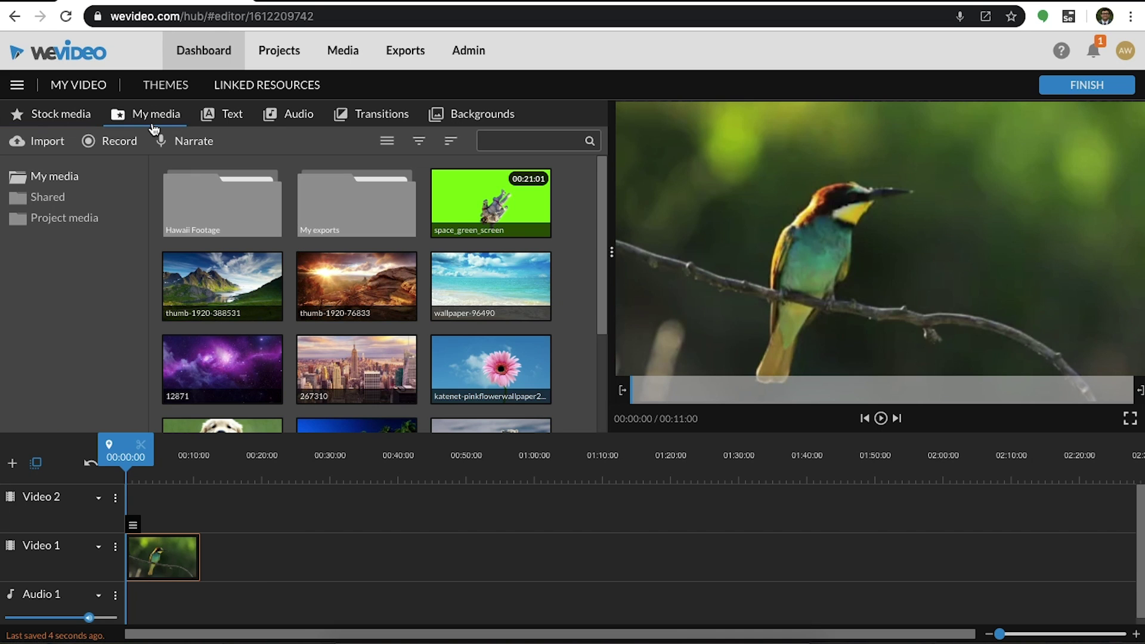
left_click(500, 313)
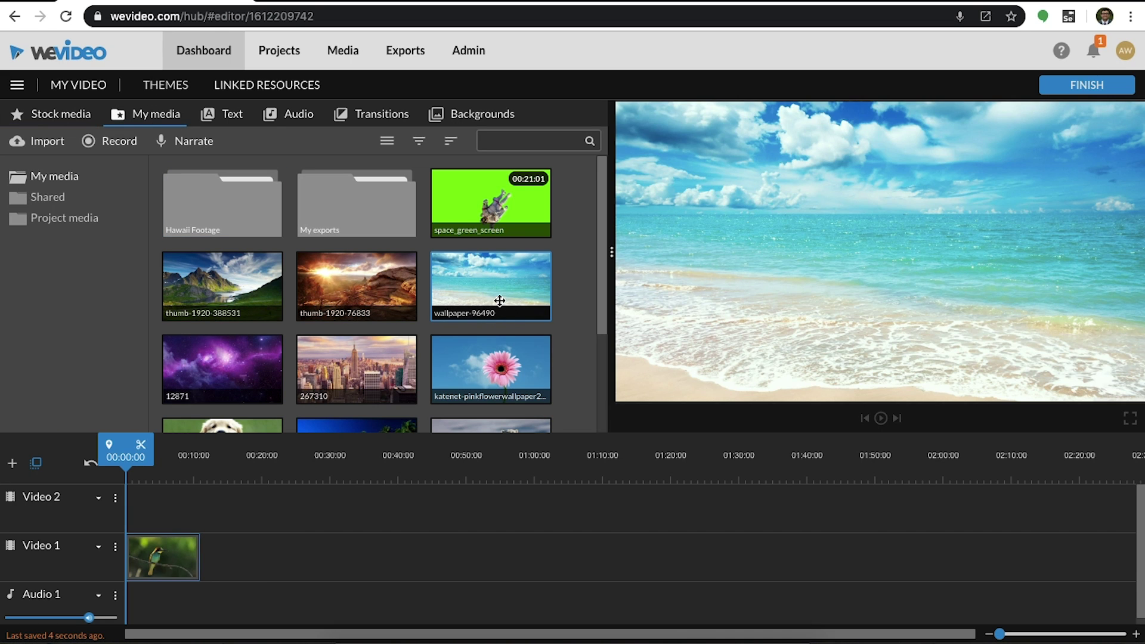
left_click_drag(500, 300, 229, 562)
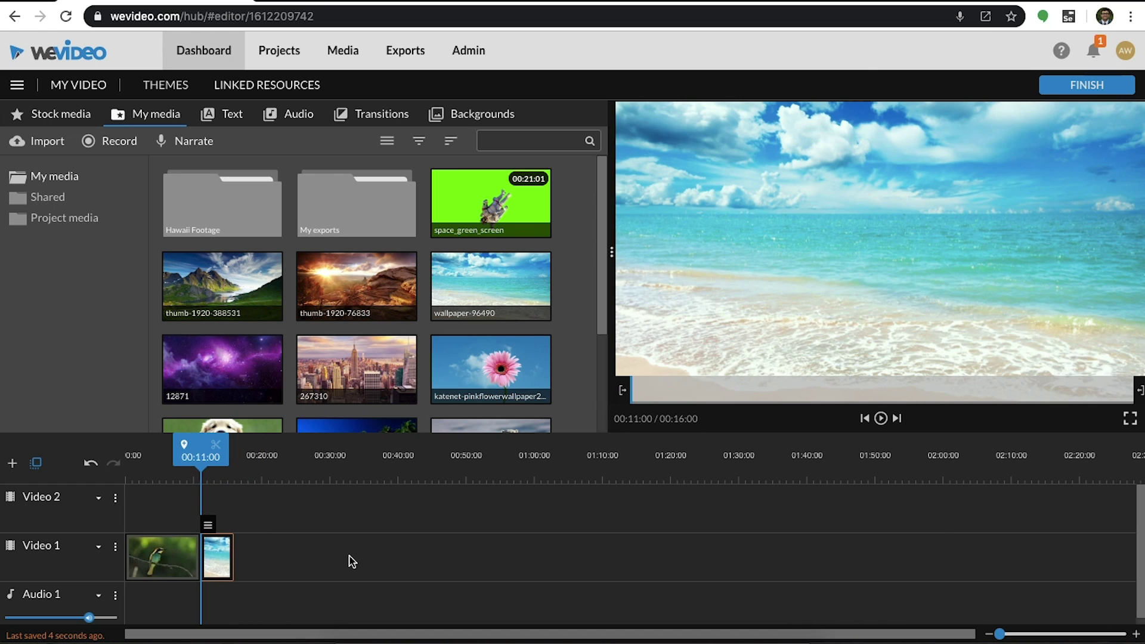
Add Inspiration - Mega Music as the soundtrack on the Audio 1 track
left_click(306, 124)
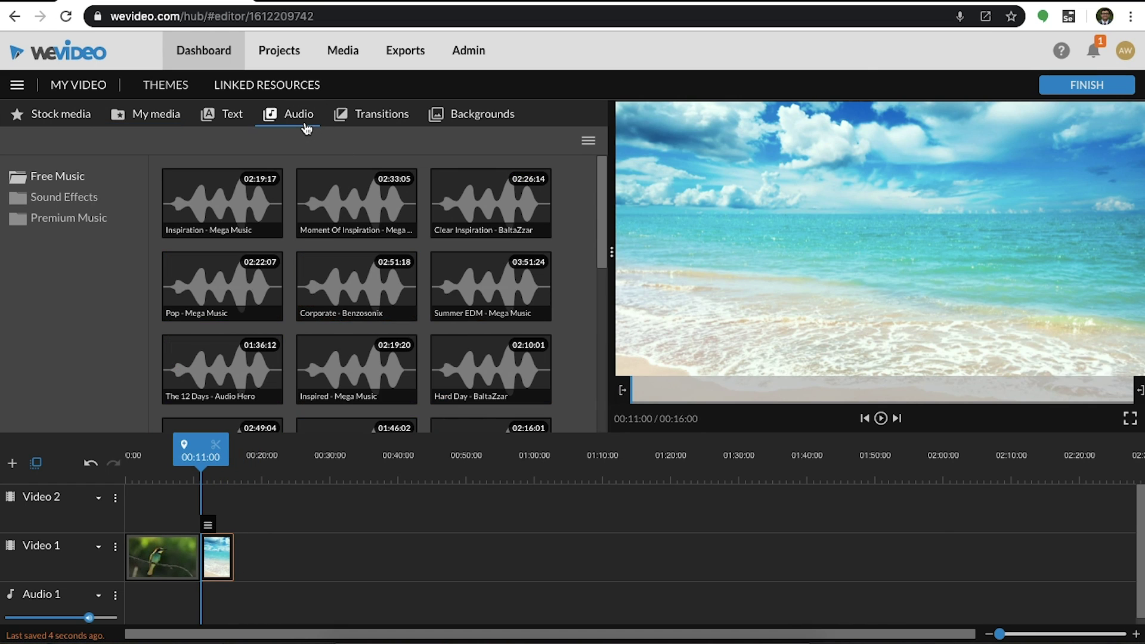
left_click(239, 205)
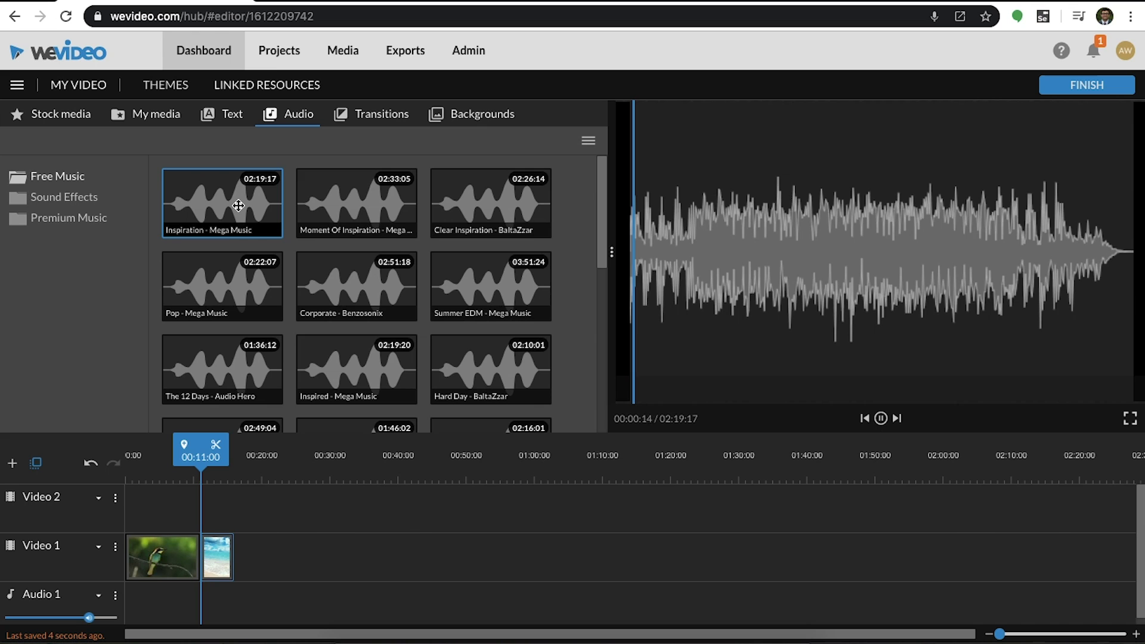
left_click_drag(232, 204, 150, 600)
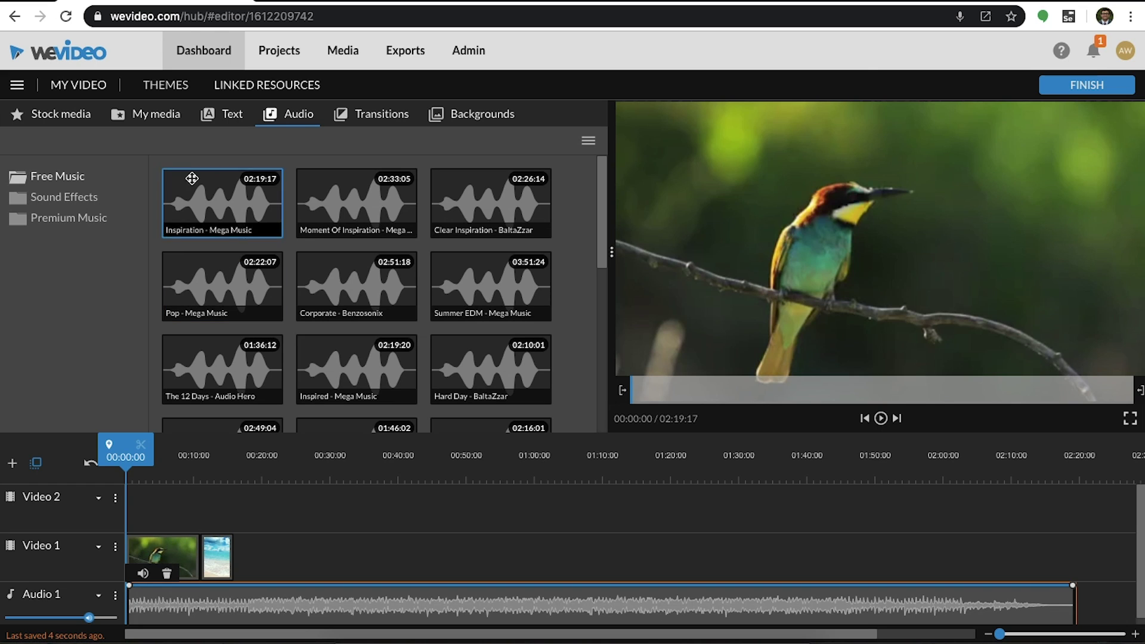
left_click(210, 119)
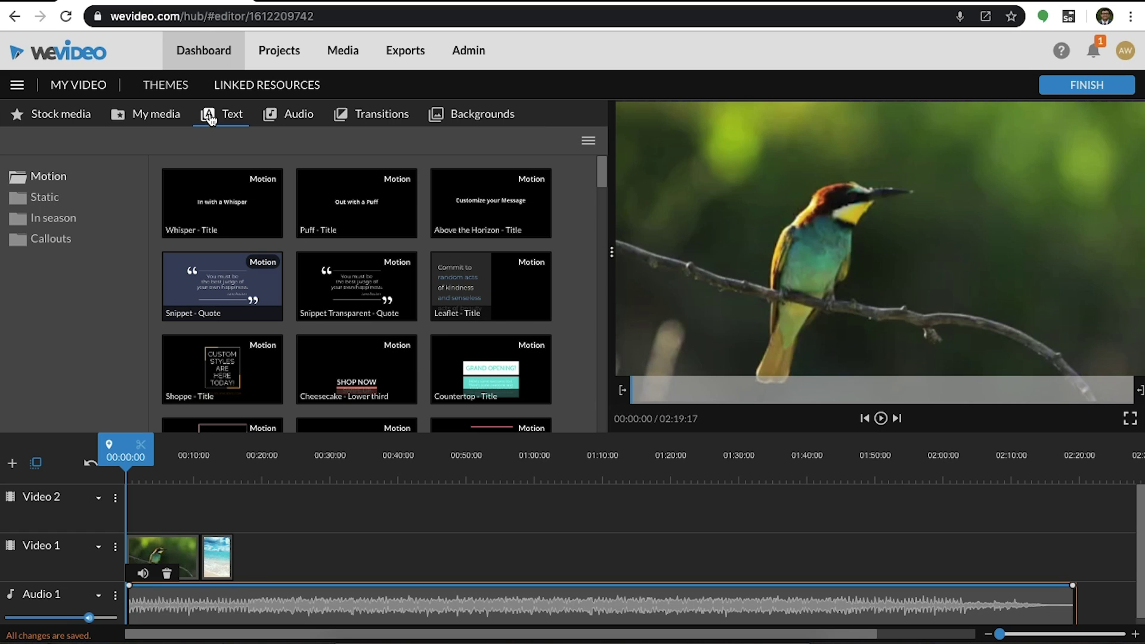
Drop the Shoppe - Title template onto Video 2 above the bird clip and preview it
left_click(237, 376)
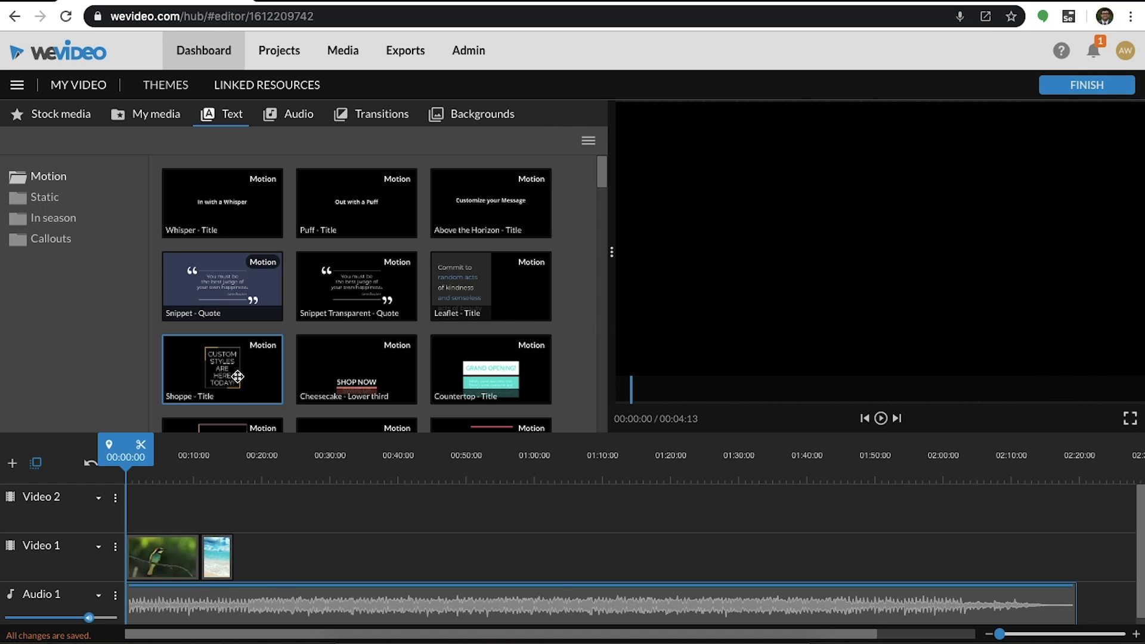
left_click_drag(237, 376, 154, 505)
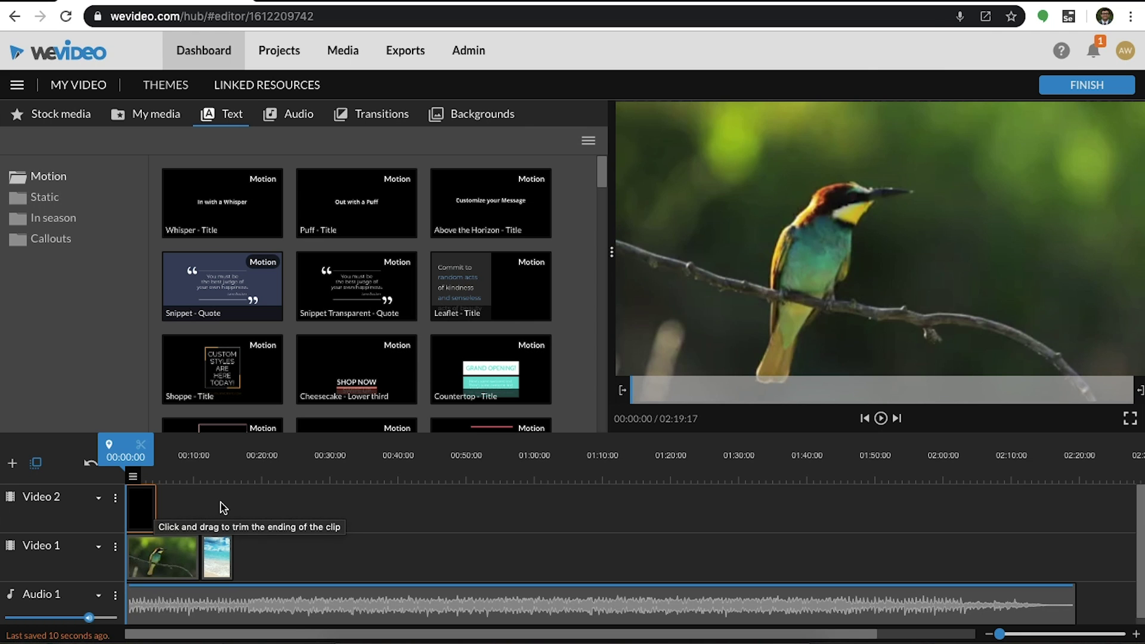
key("space")
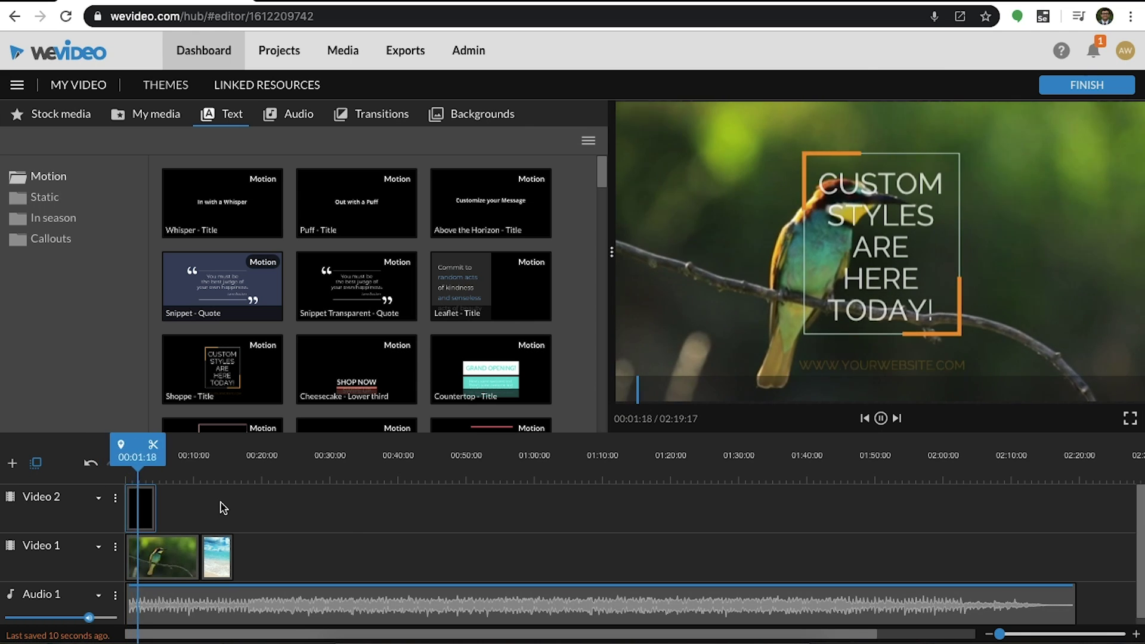
key("space")
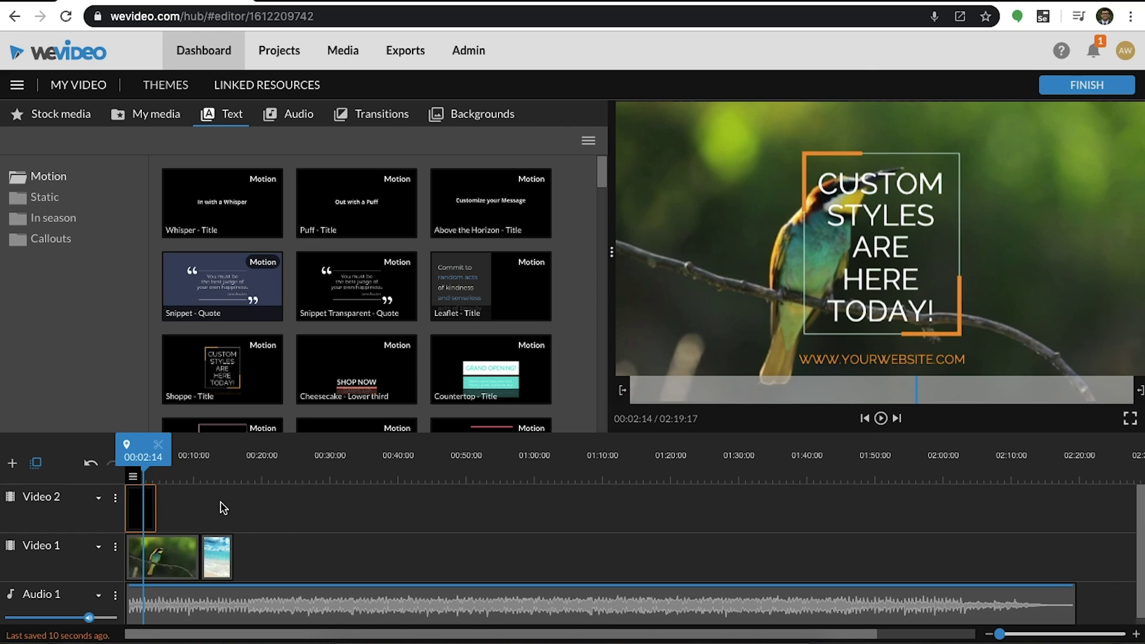
Shrink the Shoppe title to 0.57 scale, move it up-left, and save the changes
double_click(146, 501)
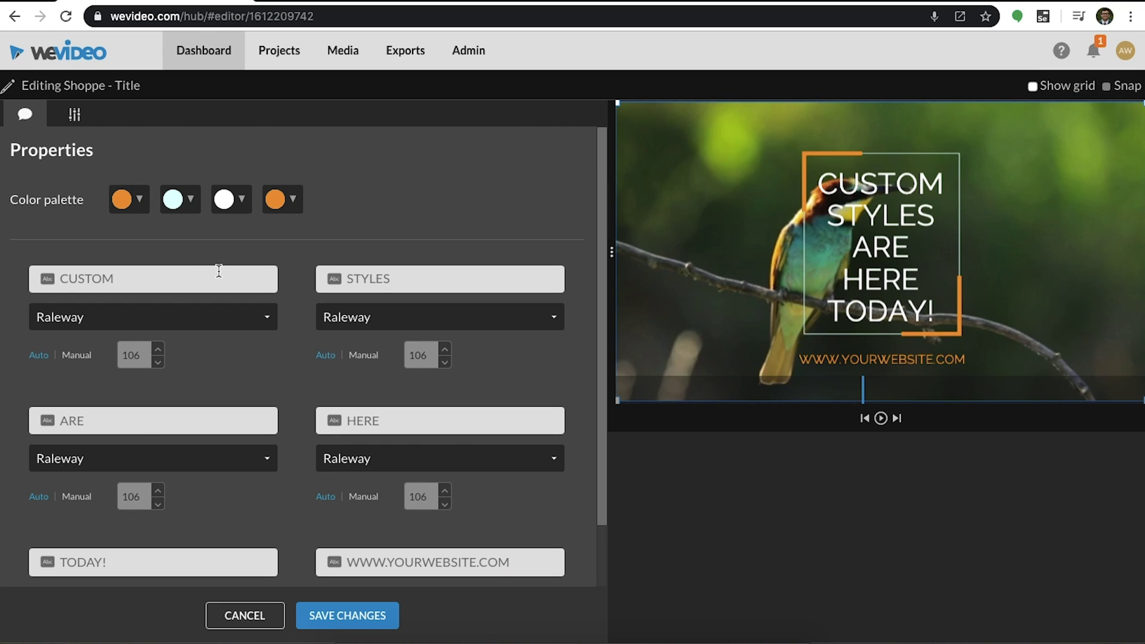
left_click(74, 115)
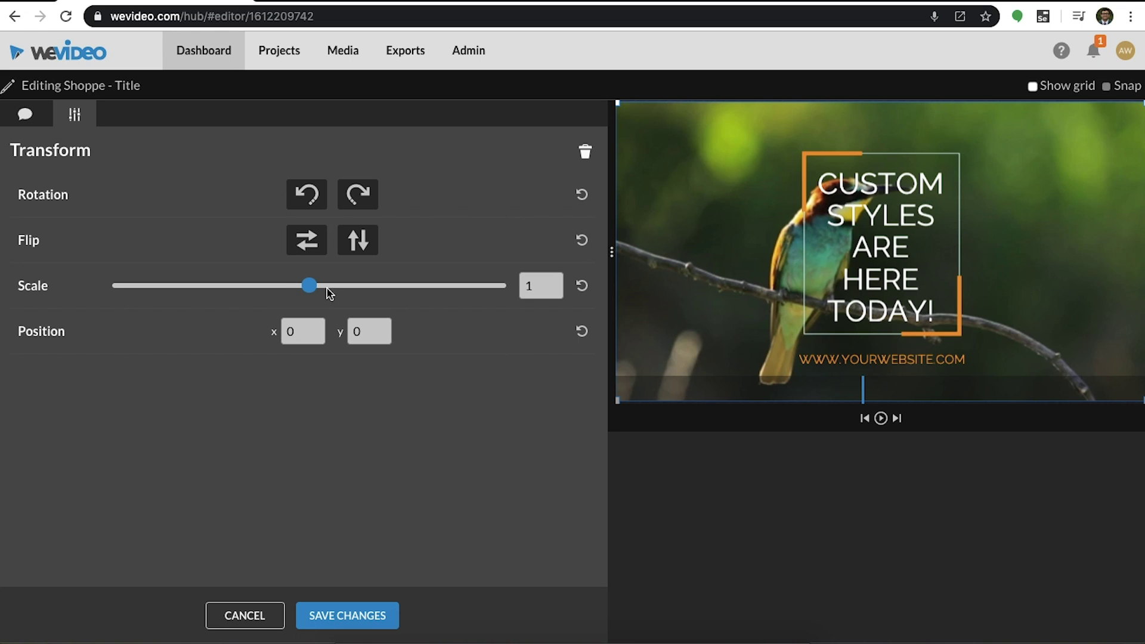
left_click_drag(308, 286, 224, 288)
left_click_drag(798, 258, 686, 217)
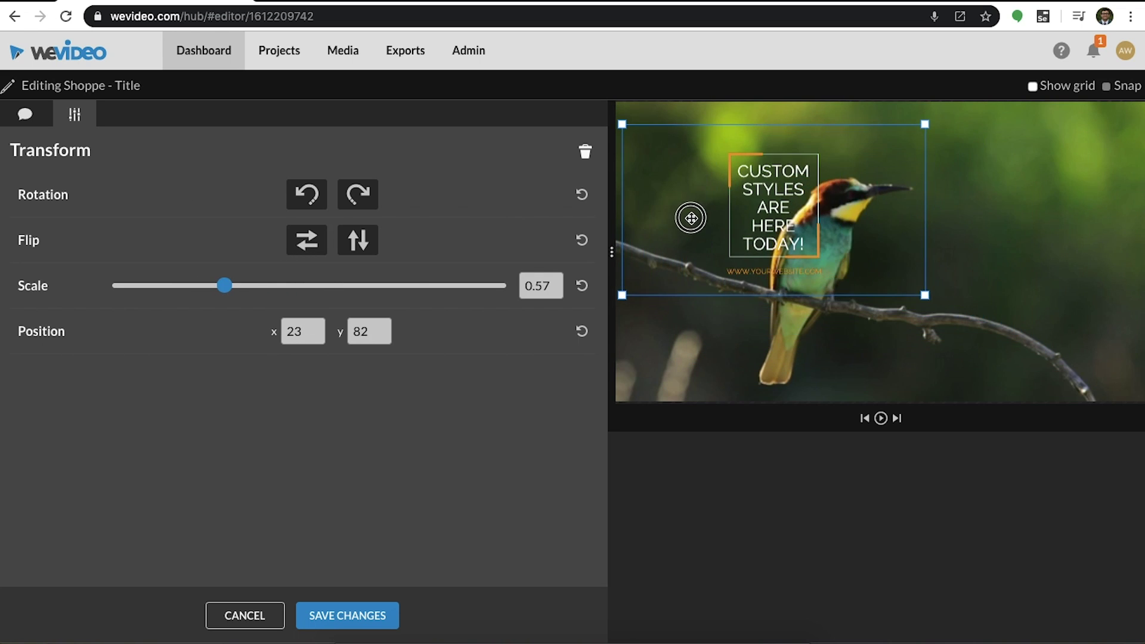
left_click(351, 607)
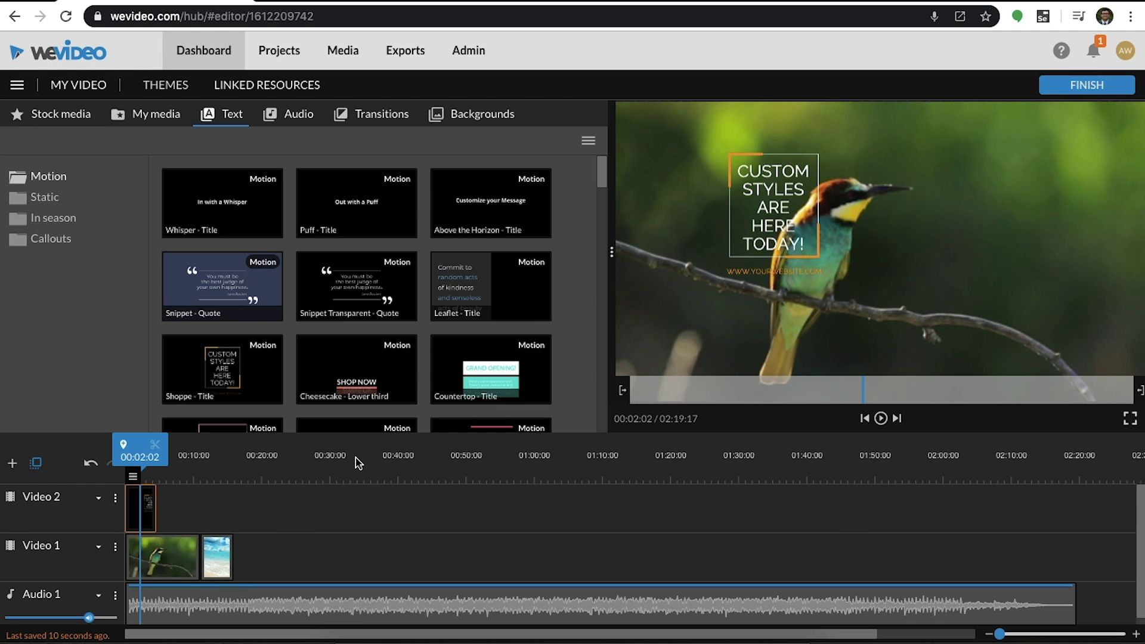
Place a Dip To White transition between the bee-eater clip and the beach image, then preview it
left_click(384, 119)
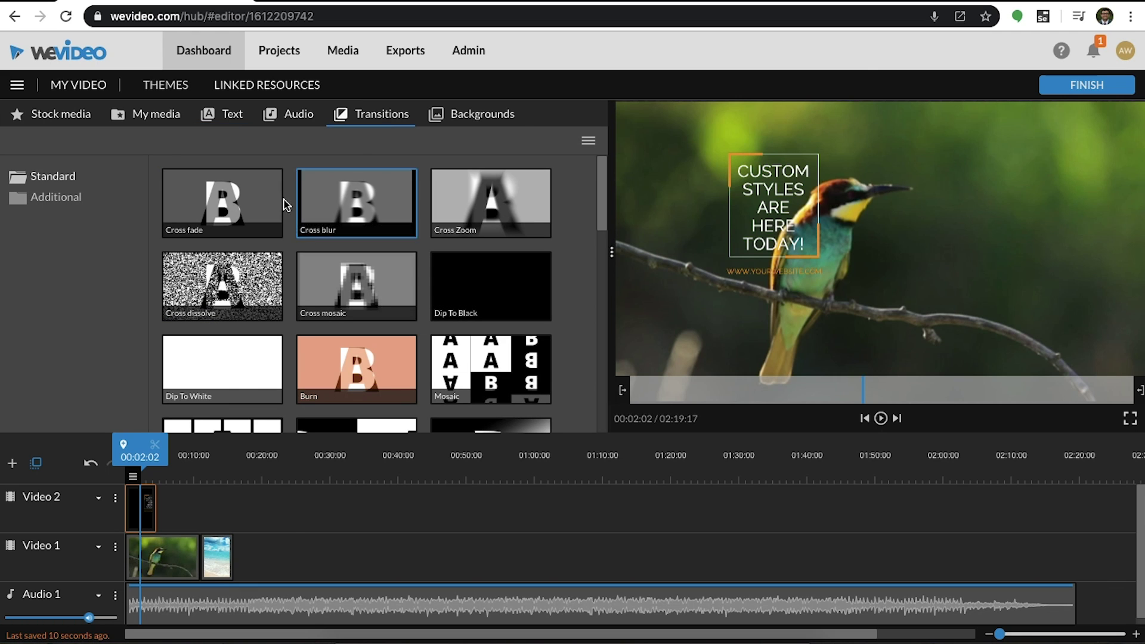
left_click(251, 207)
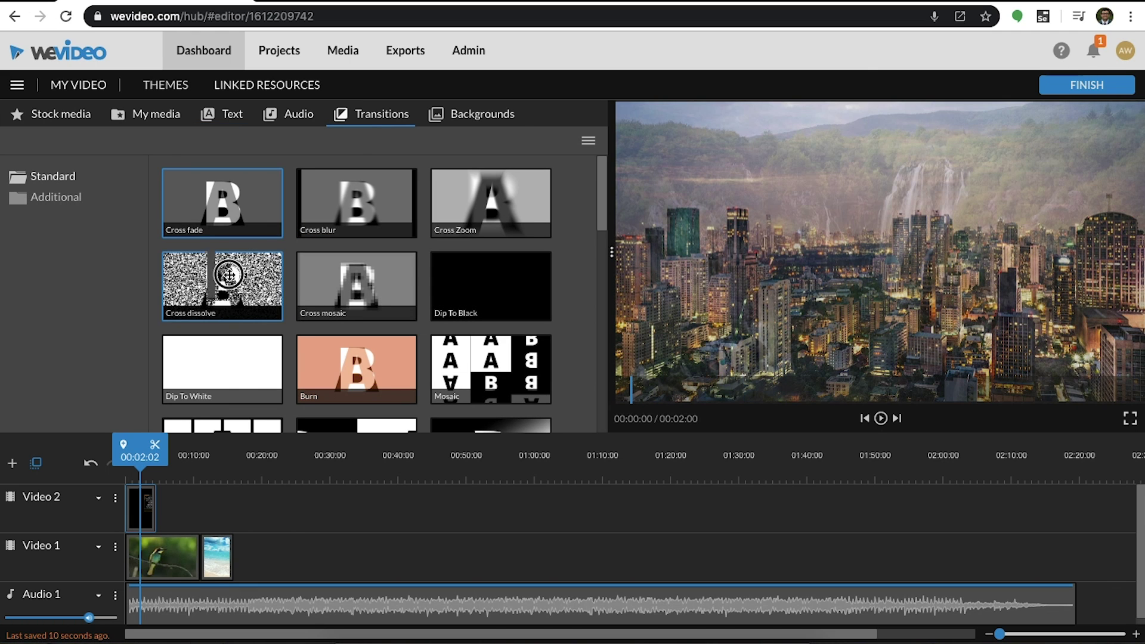
left_click_drag(229, 275, 212, 560)
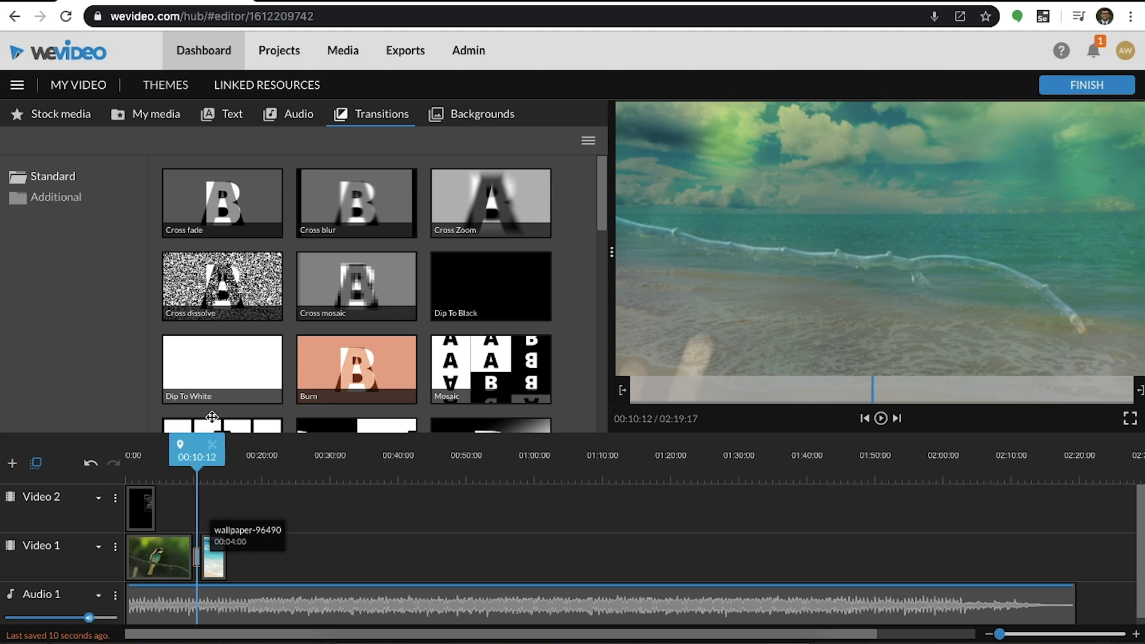
left_click_drag(197, 456, 180, 458)
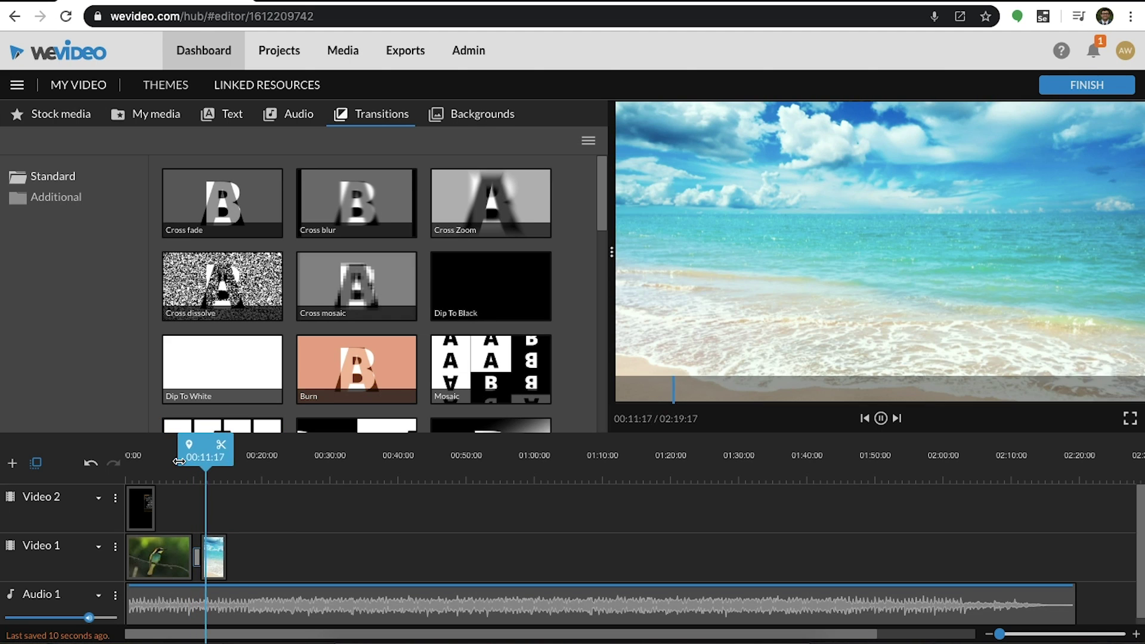
key("space")
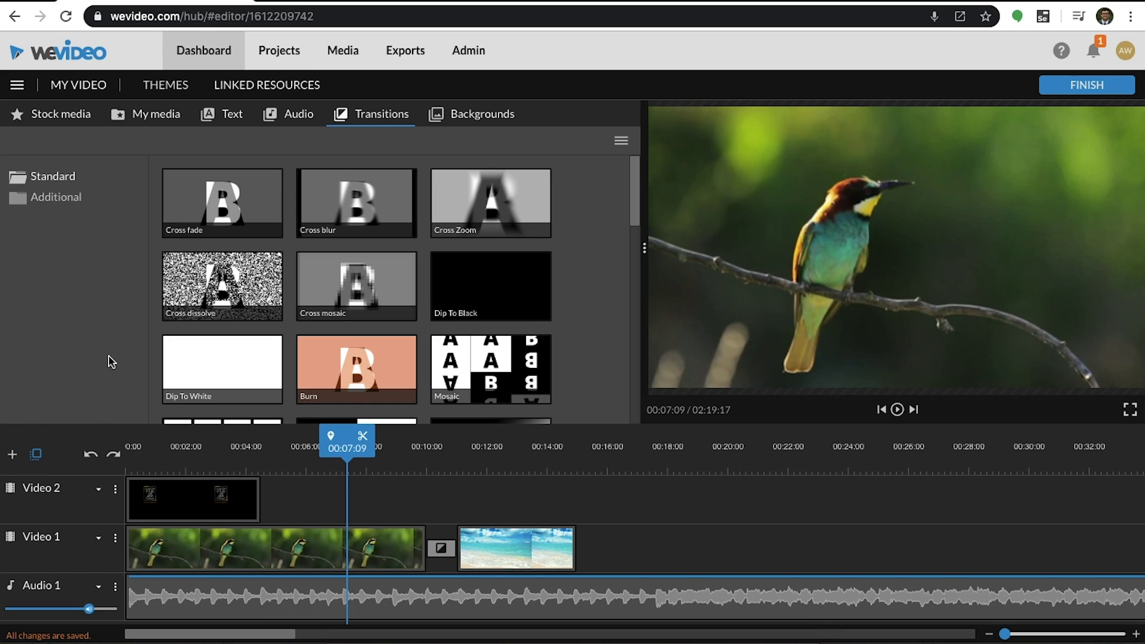
Add a Video 3 track, shrink the preview to widen the timeline, and zoom in
left_click(13, 456)
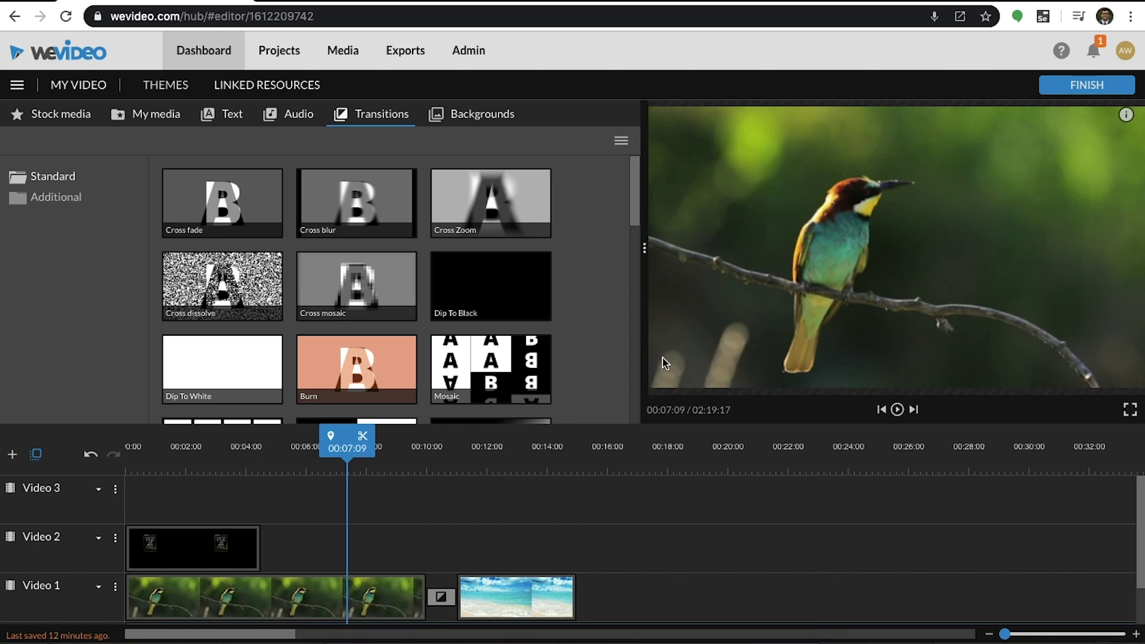
left_click_drag(645, 356, 722, 356)
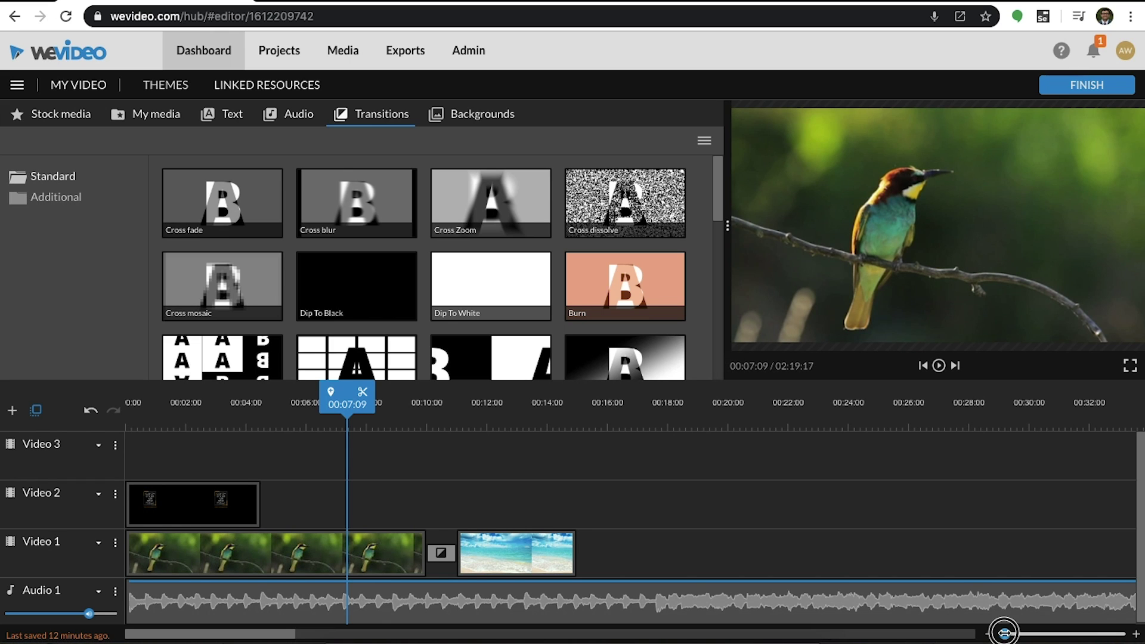
left_click_drag(1005, 633, 1008, 633)
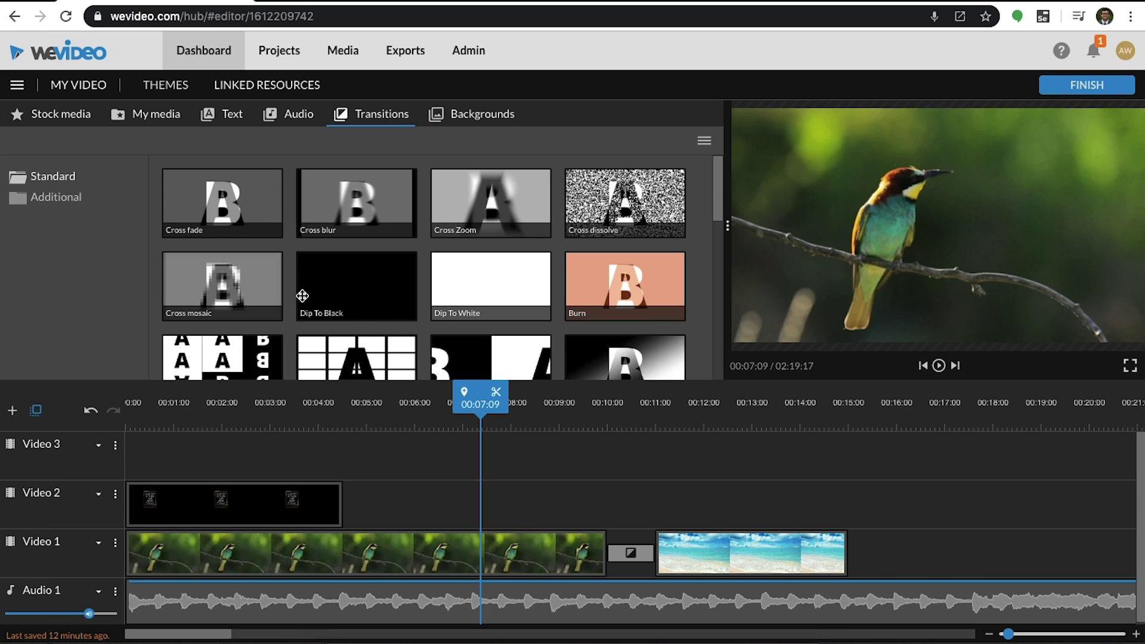
Put the stock lake resort clip on Video 3, scaled to about 0.51 and moved right
left_click(72, 118)
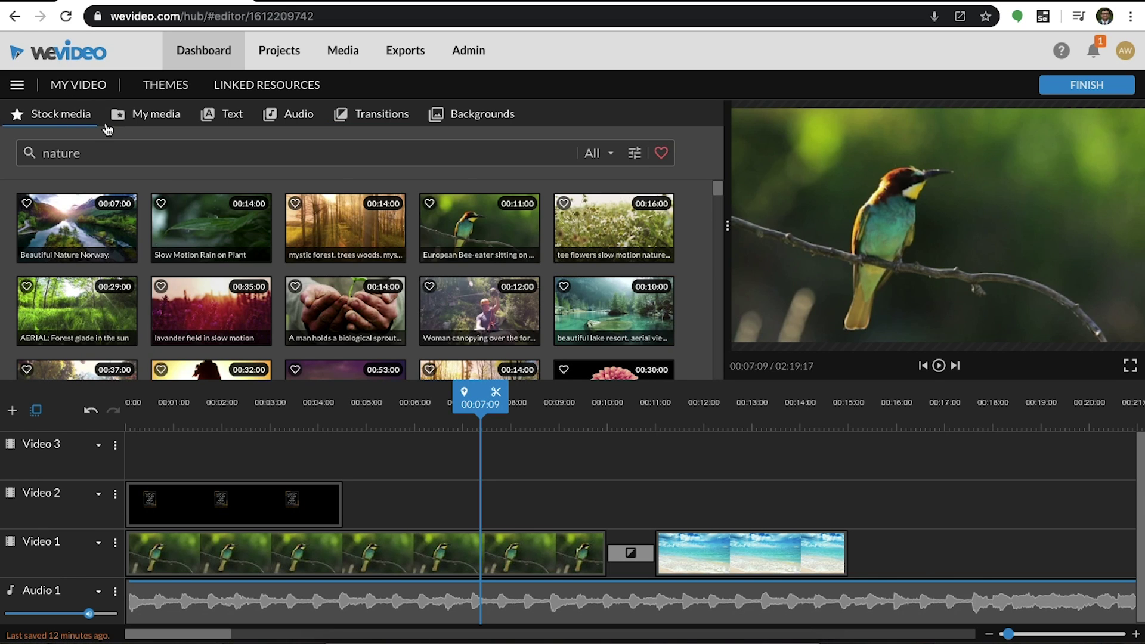
left_click_drag(558, 305, 318, 450)
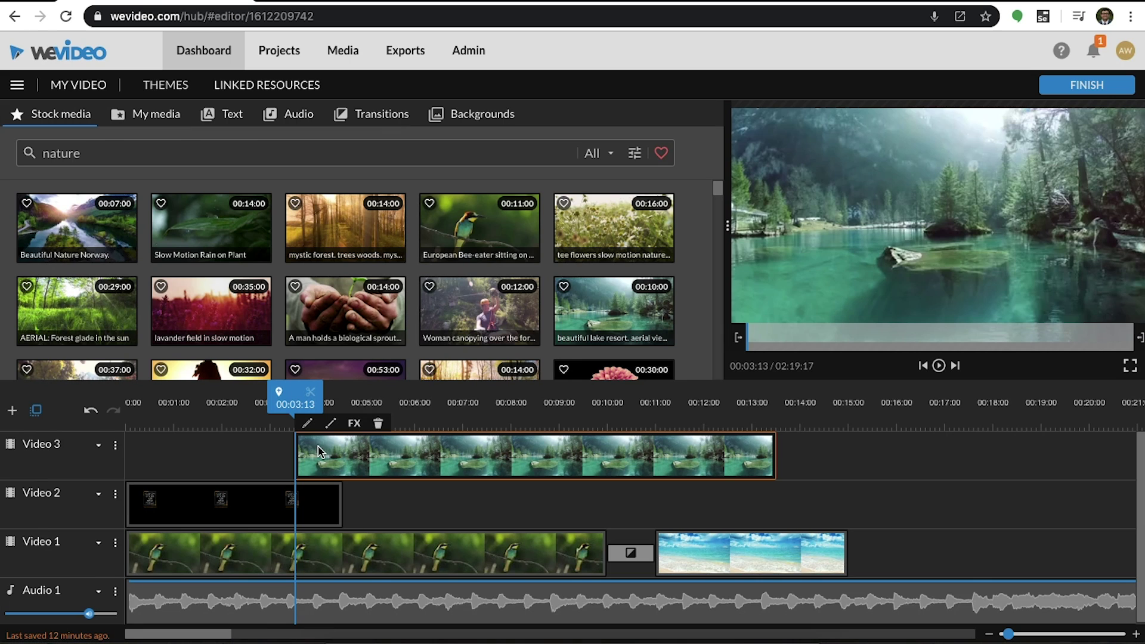
double_click(396, 468)
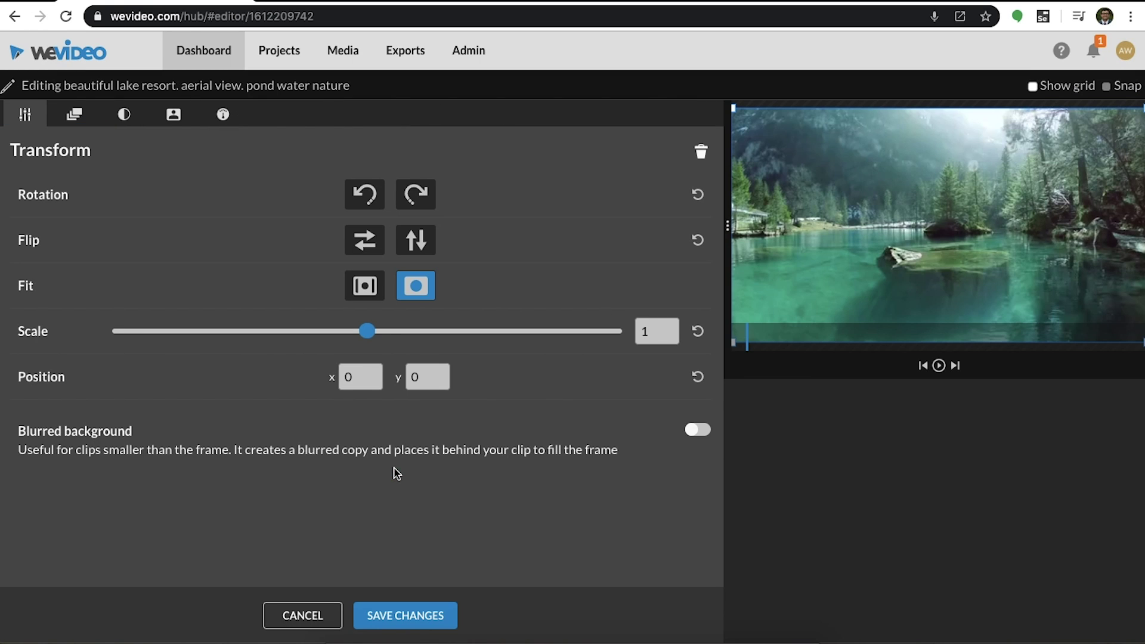
left_click_drag(366, 332, 239, 333)
left_click_drag(897, 227, 990, 276)
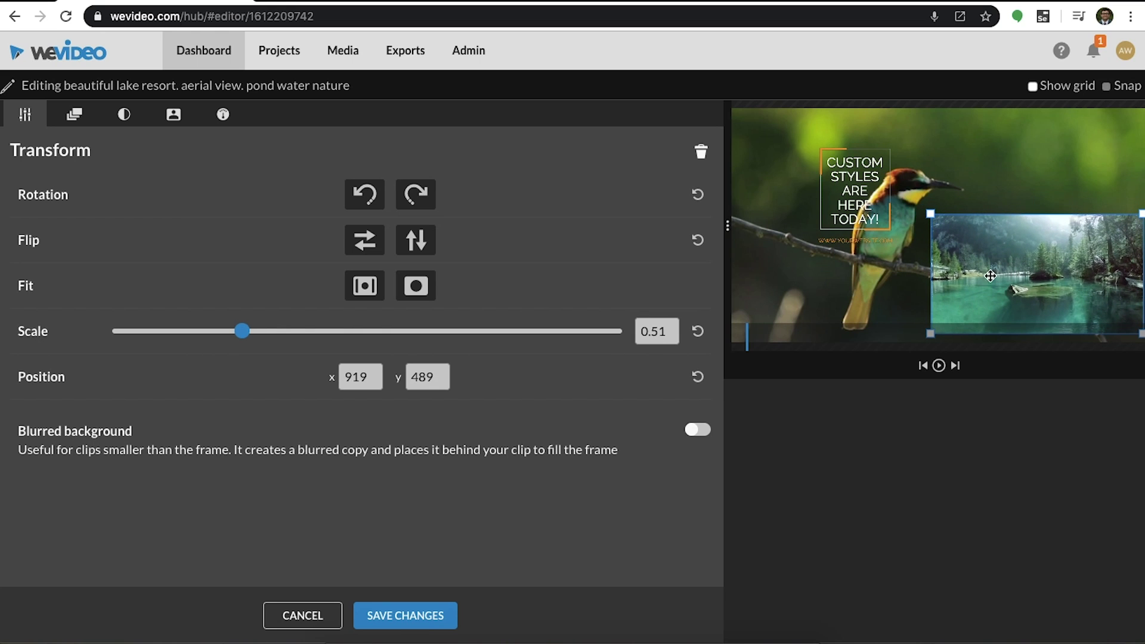
left_click(433, 615)
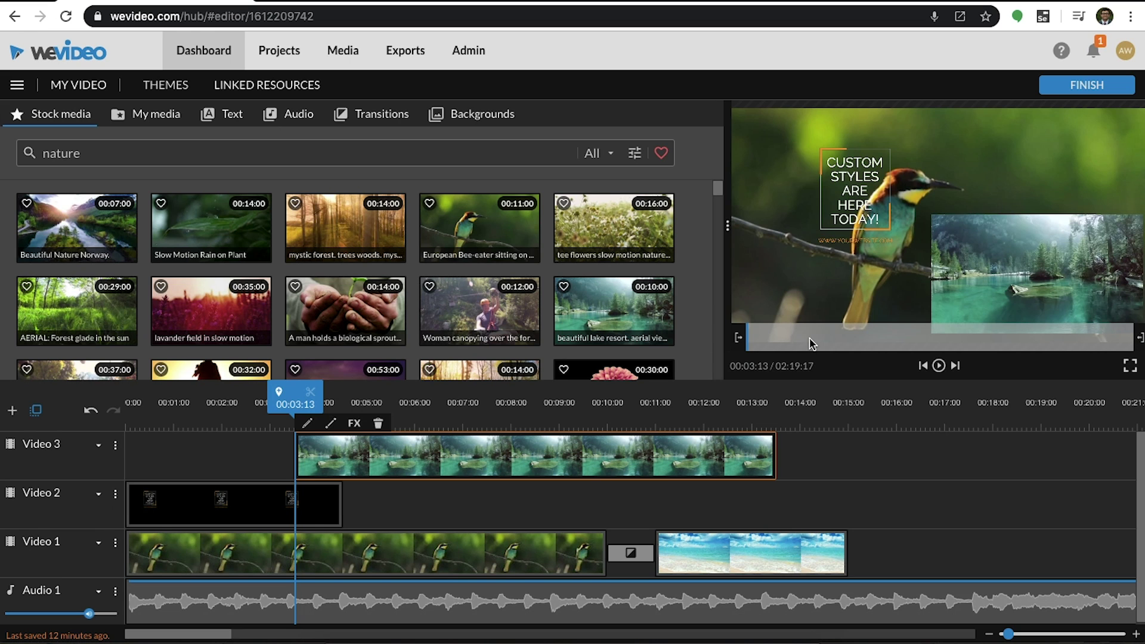
Add a Cross fade at the lake clip's start and a Cross blur at its end, then play
left_click(368, 116)
left_click_drag(274, 199, 298, 444)
left_click_drag(320, 215, 767, 441)
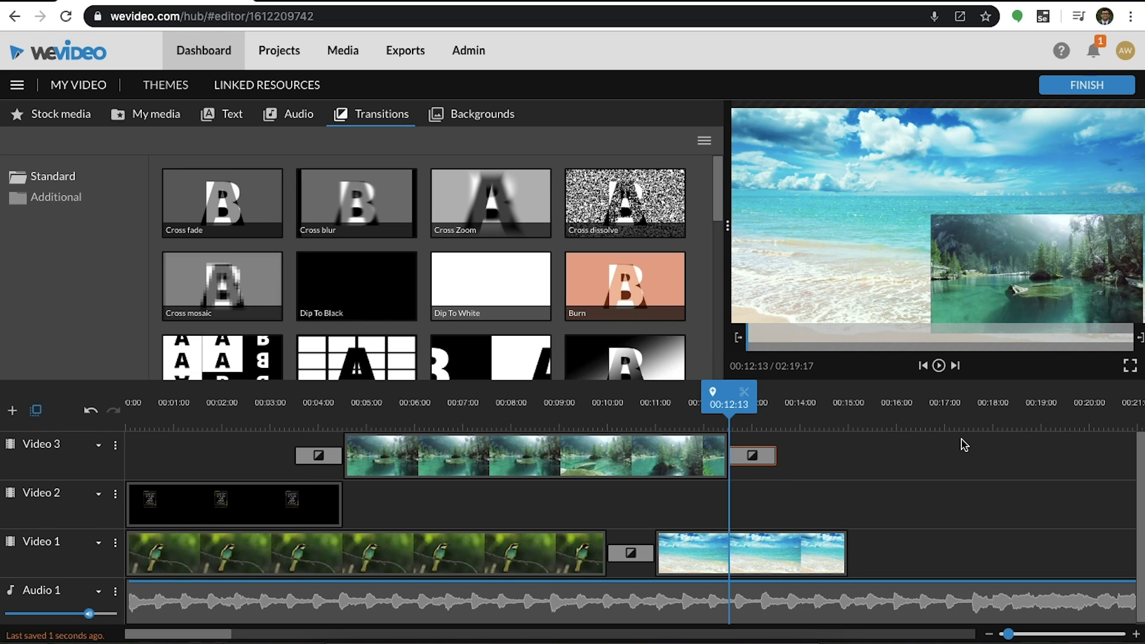
left_click(288, 411)
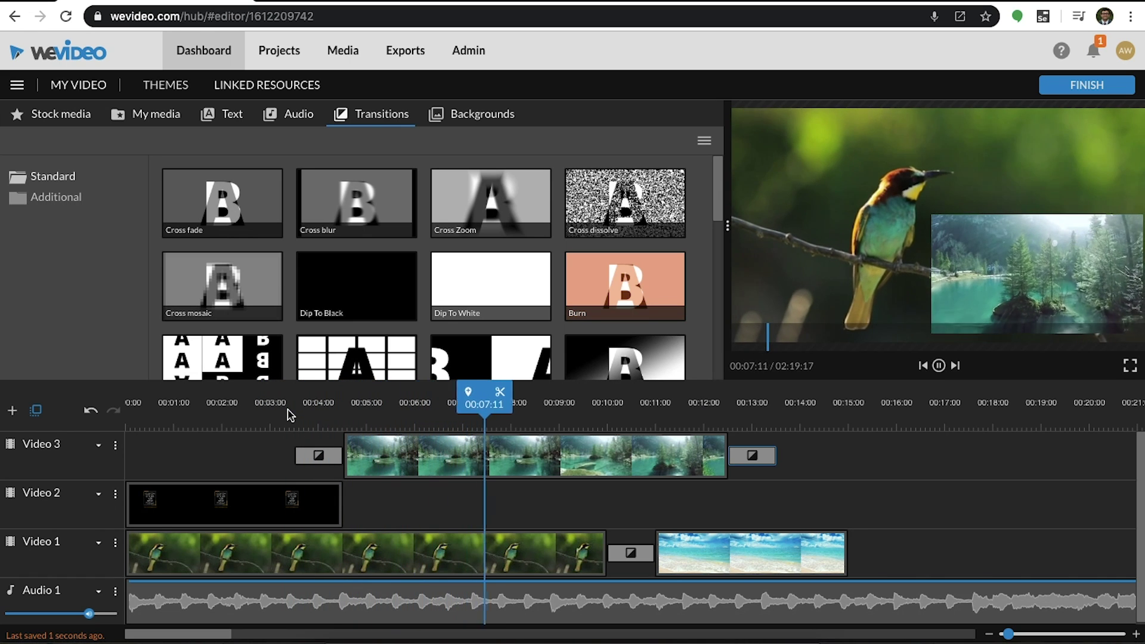
Add opacity keyframes so the lake inset dips partly transparent mid-clip, then replay from about four seconds
key("space")
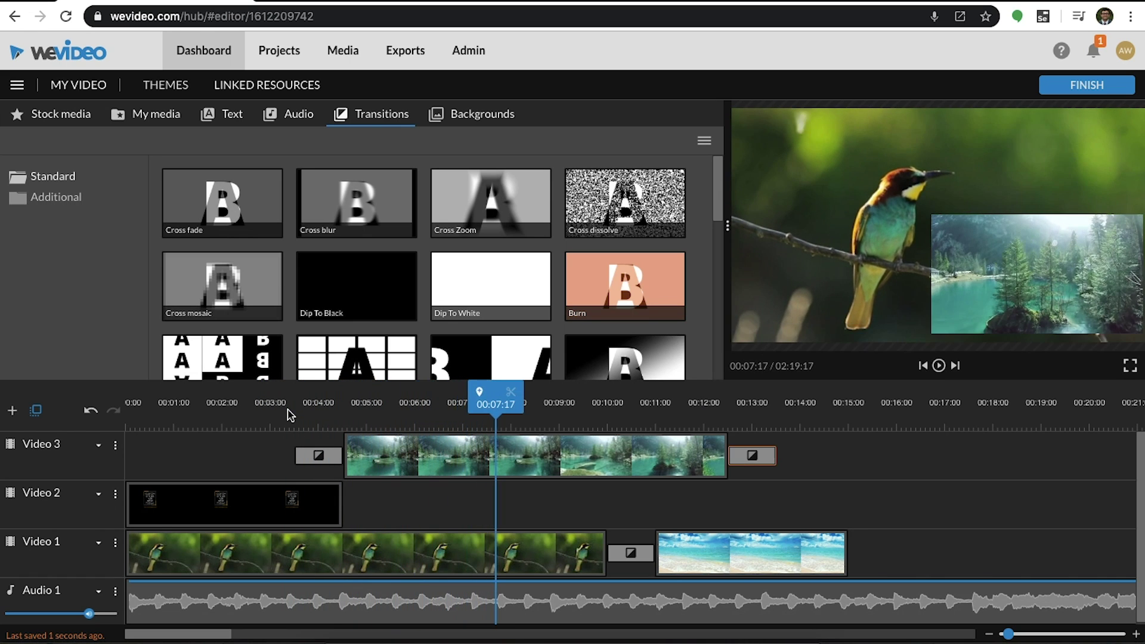
left_click(488, 447)
left_click(378, 427)
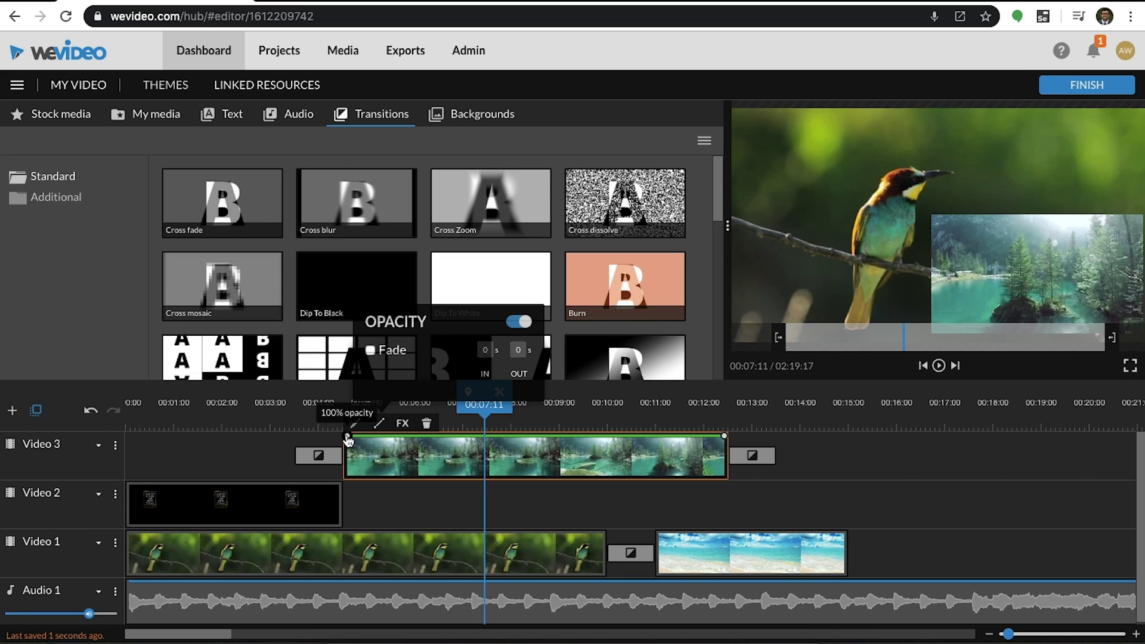
mouse_move(349, 441)
left_mouse_down()
mouse_move(351, 457)
mouse_move(351, 435)
mouse_move(391, 448)
mouse_move(390, 458)
mouse_move(435, 436)
mouse_move(488, 455)
mouse_move(487, 469)
left_mouse_up()
left_click(392, 439)
left_click(457, 454)
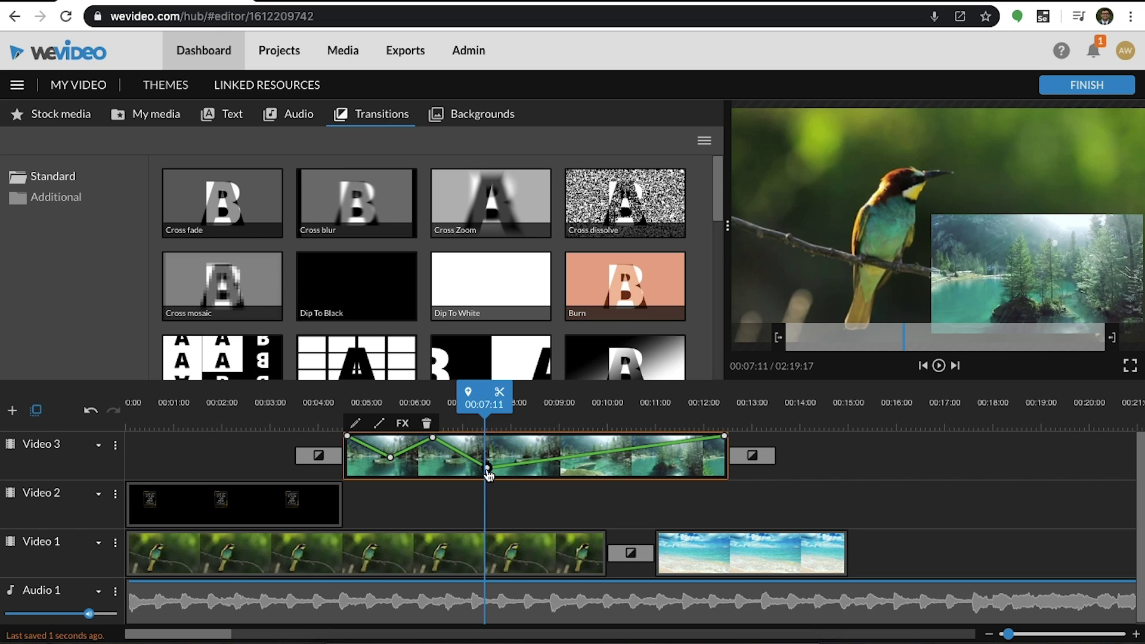
left_click(481, 405)
left_click_drag(481, 405, 333, 394)
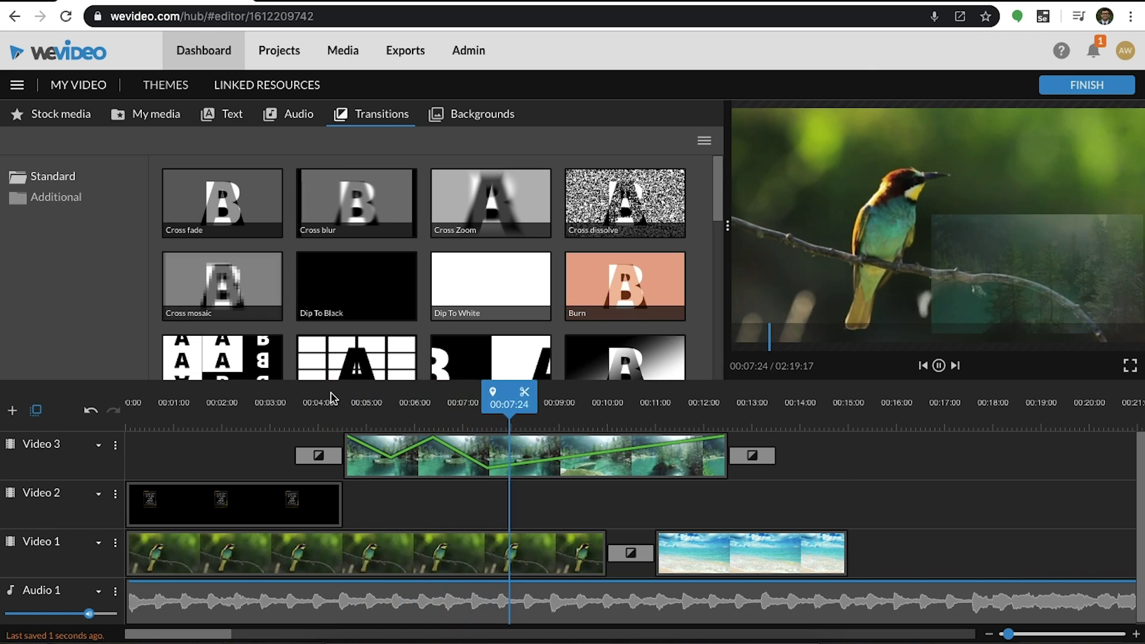
key("space")
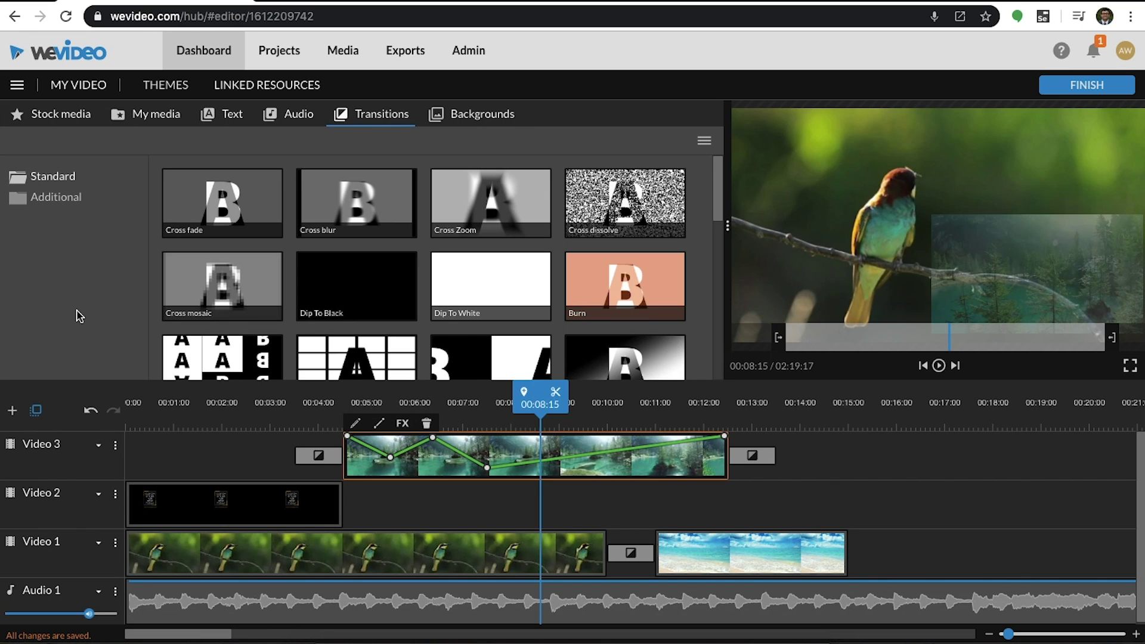
Place space_green_screen on Video 2 at 00:17:06 and a stock 'space' starfield clip under it on Video 1
left_click(120, 114)
left_click_drag(508, 213, 979, 496)
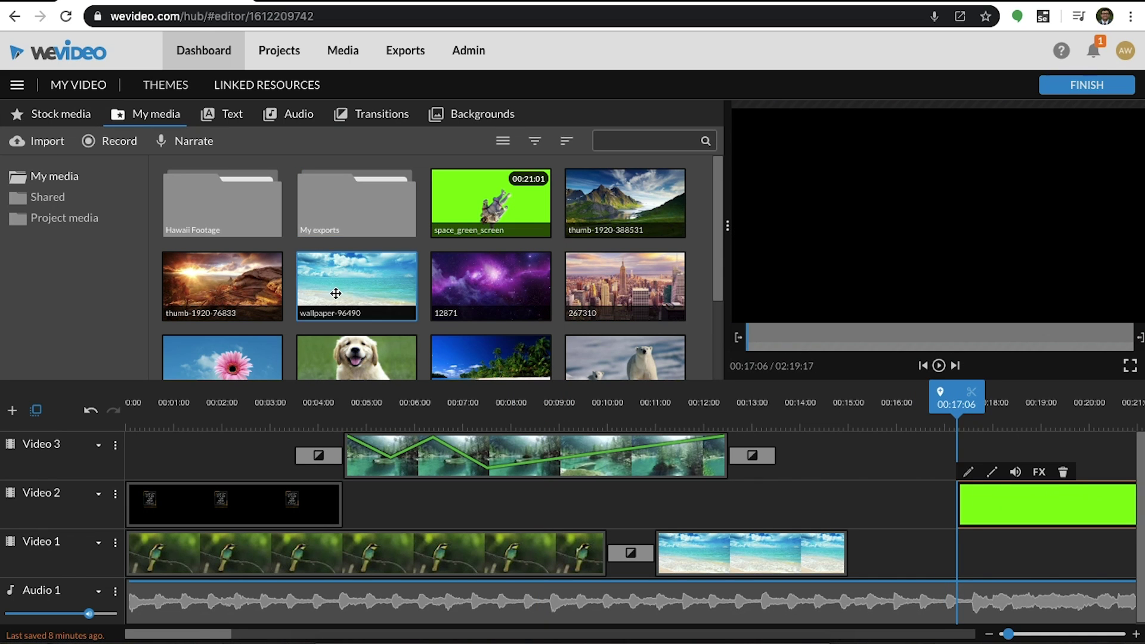
left_click(53, 116)
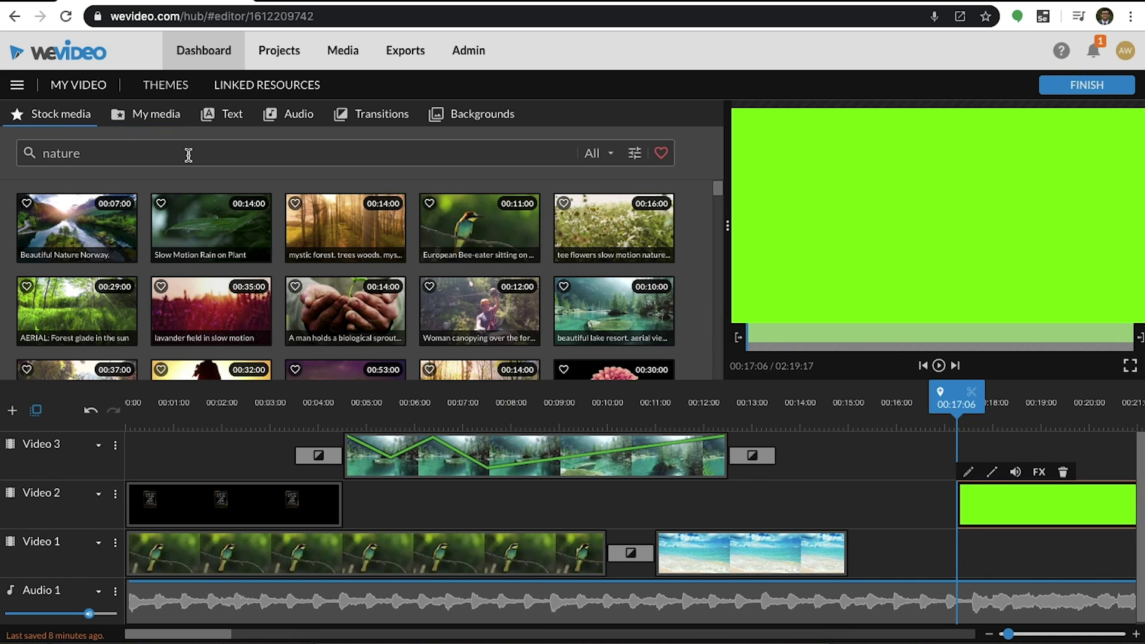
double_click(167, 155)
type("spac")
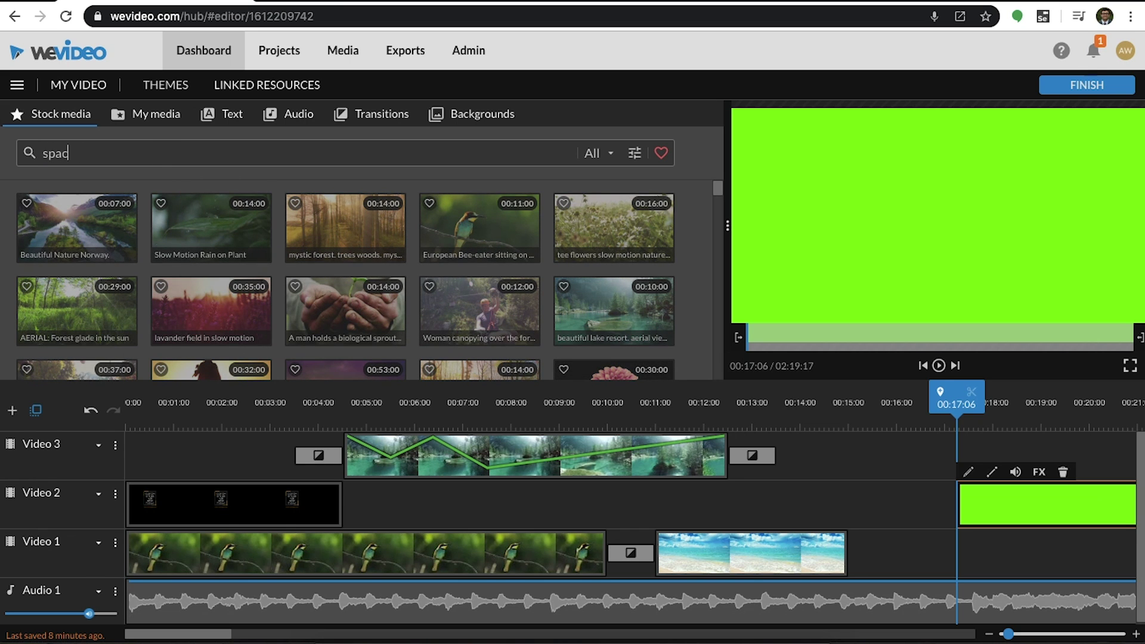
type("e")
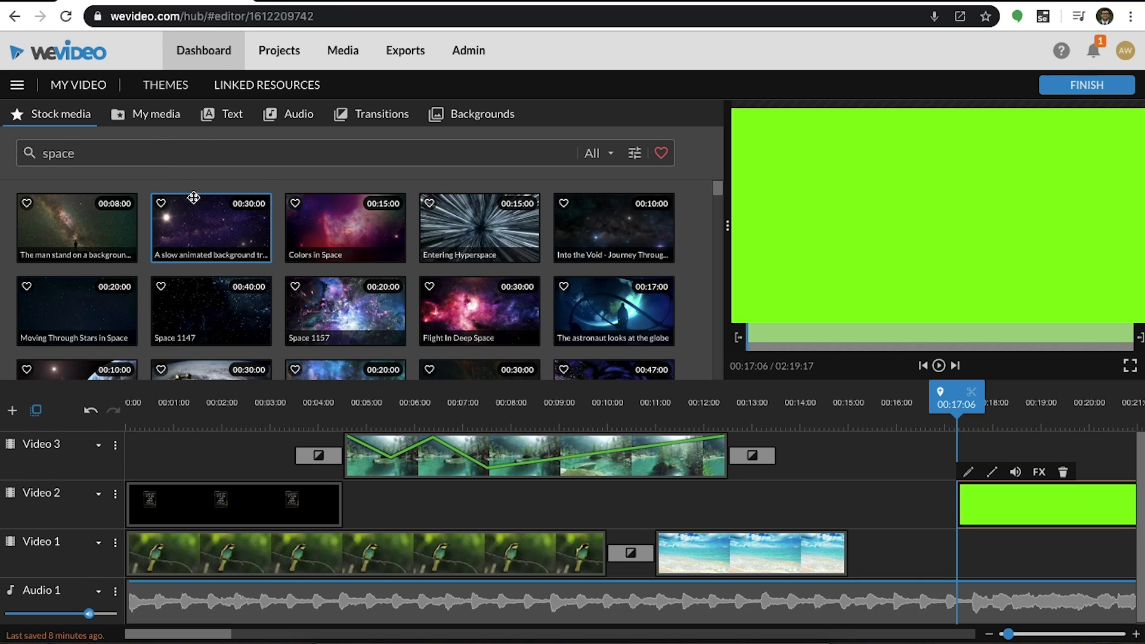
left_click_drag(194, 197, 987, 563)
Scroll along the timeline and open the green-screen clip's edit settings
scroll(902, 481, "right", 5)
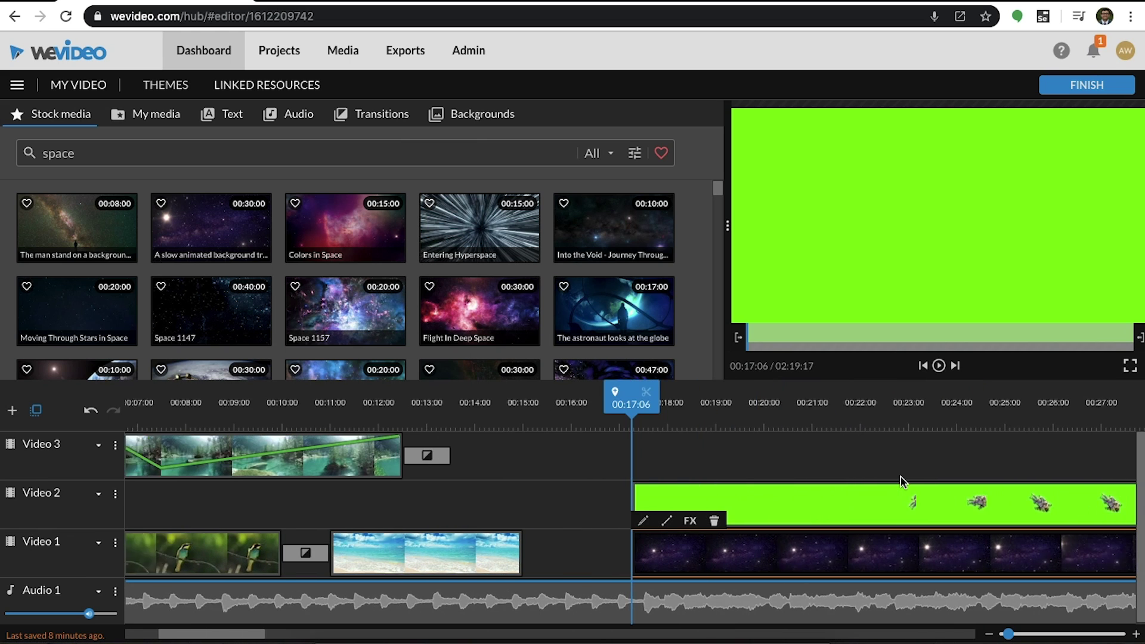
scroll(902, 481, "right", 1)
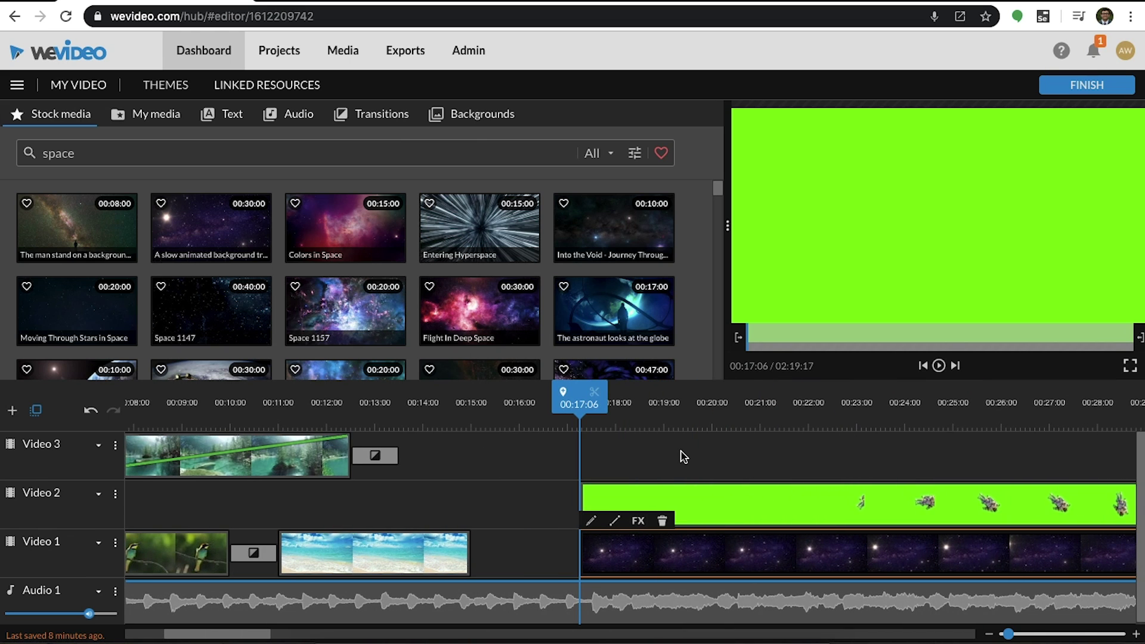
double_click(689, 489)
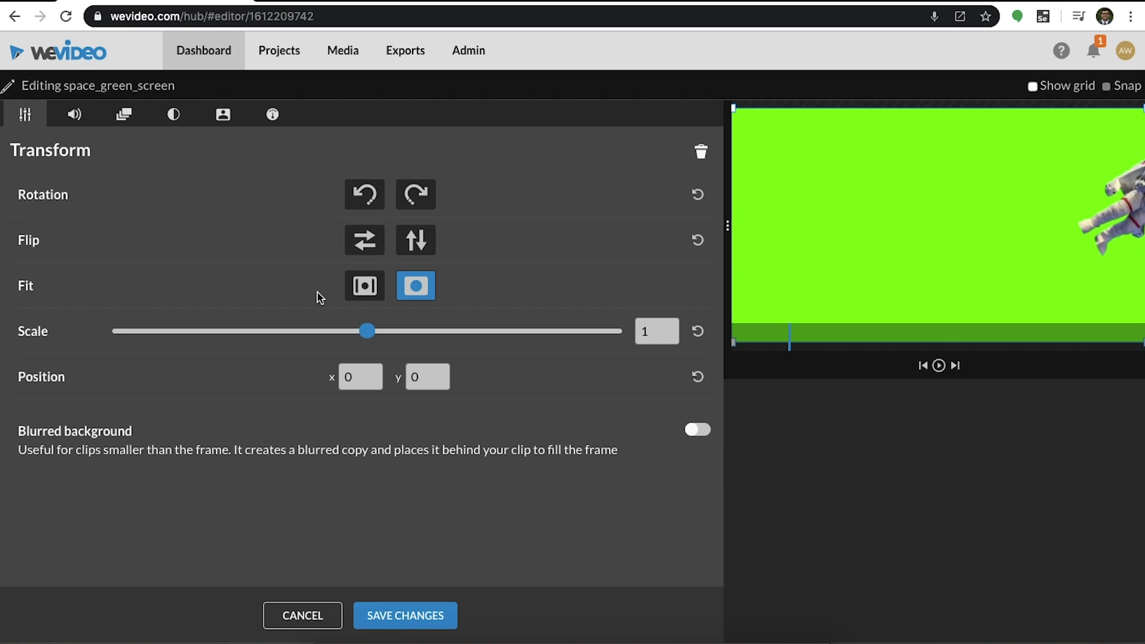
Key out the green (6dfe01) with the Color Keying eyedropper, save, and play the astronaut over space
left_click(224, 119)
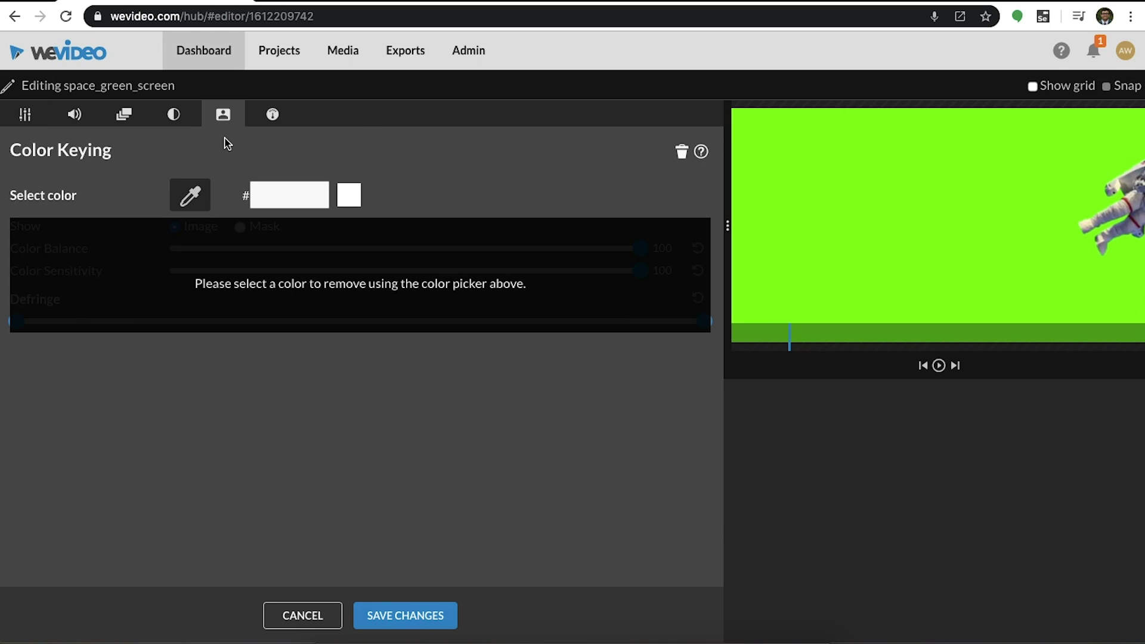
left_click(191, 190)
left_click(823, 218)
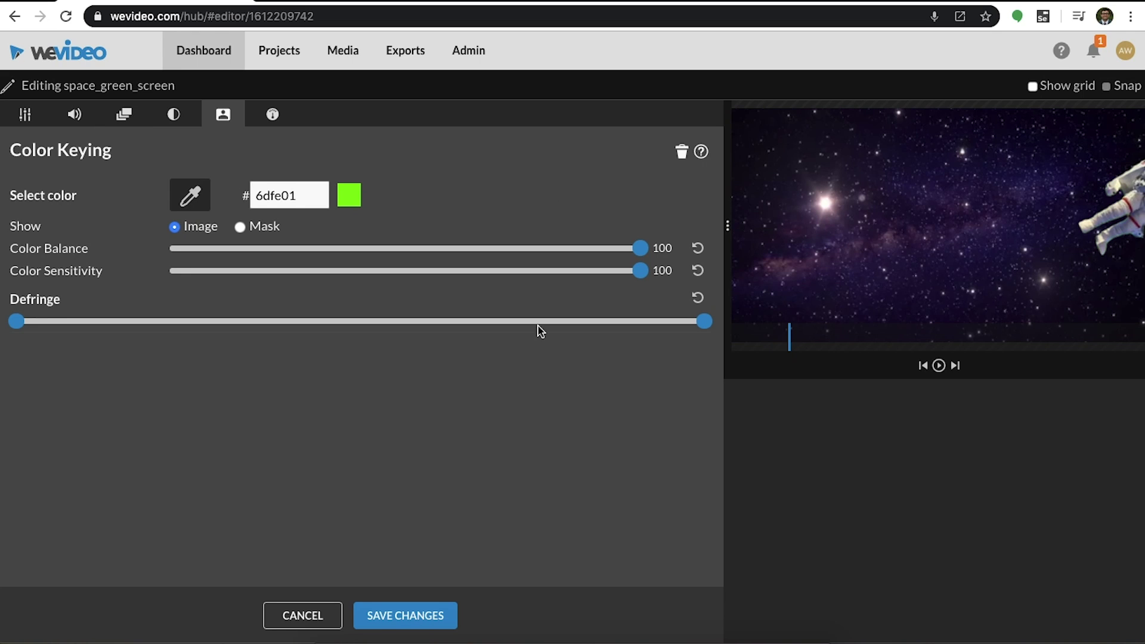
left_click(416, 616)
left_click(575, 409)
key("space")
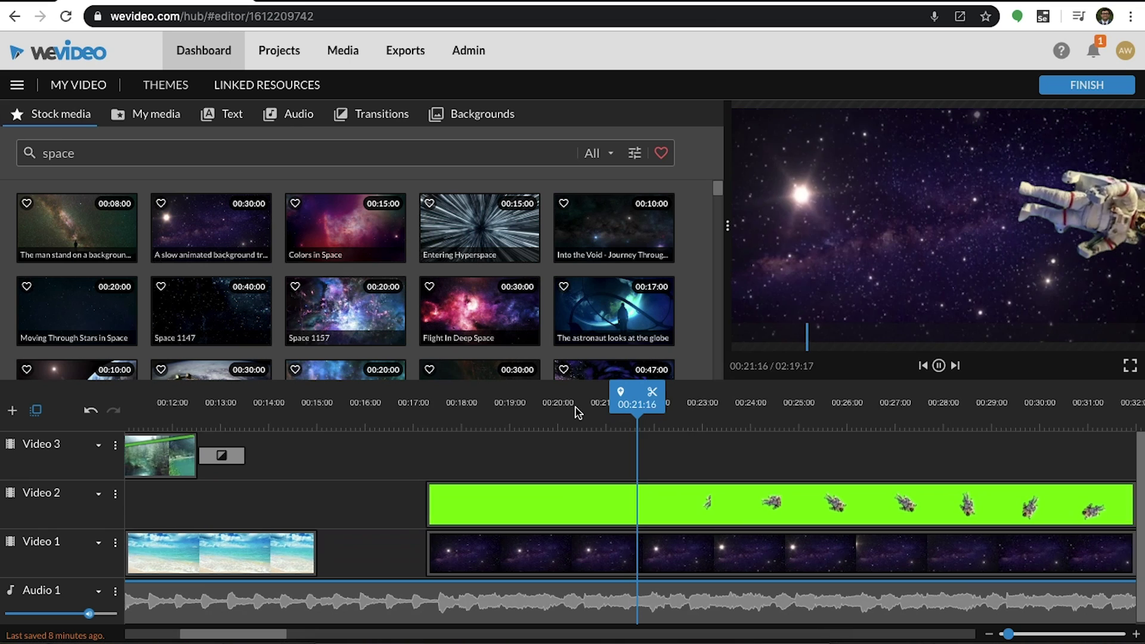
key("space")
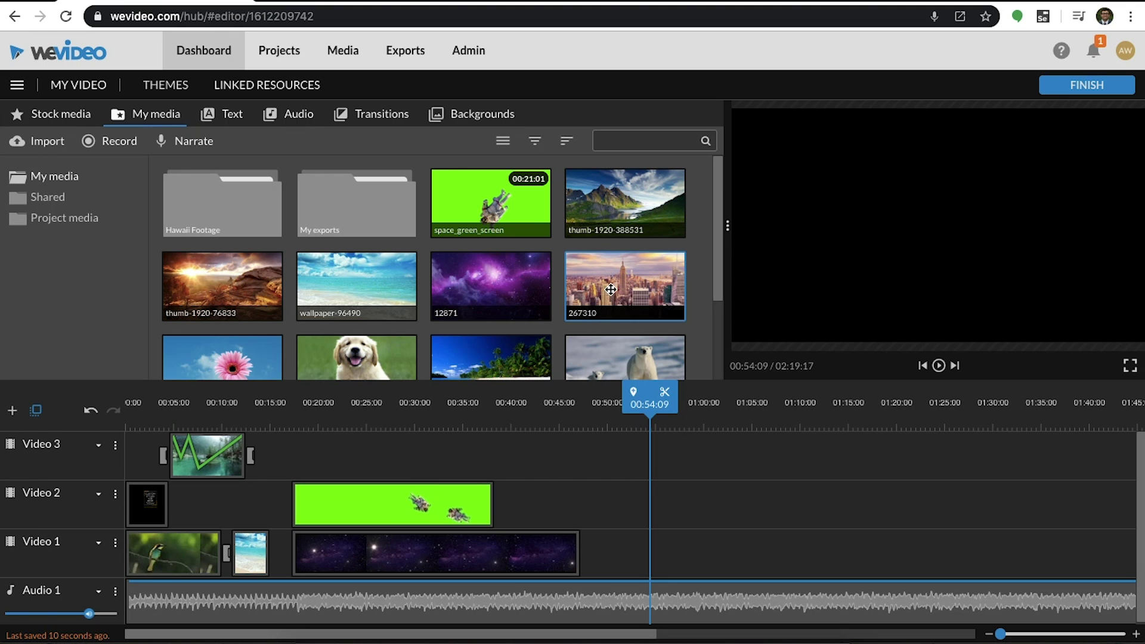
Drop the 267310 city image onto Video 2 near 00:50:18 and open its Animation settings
left_click_drag(610, 290, 637, 521)
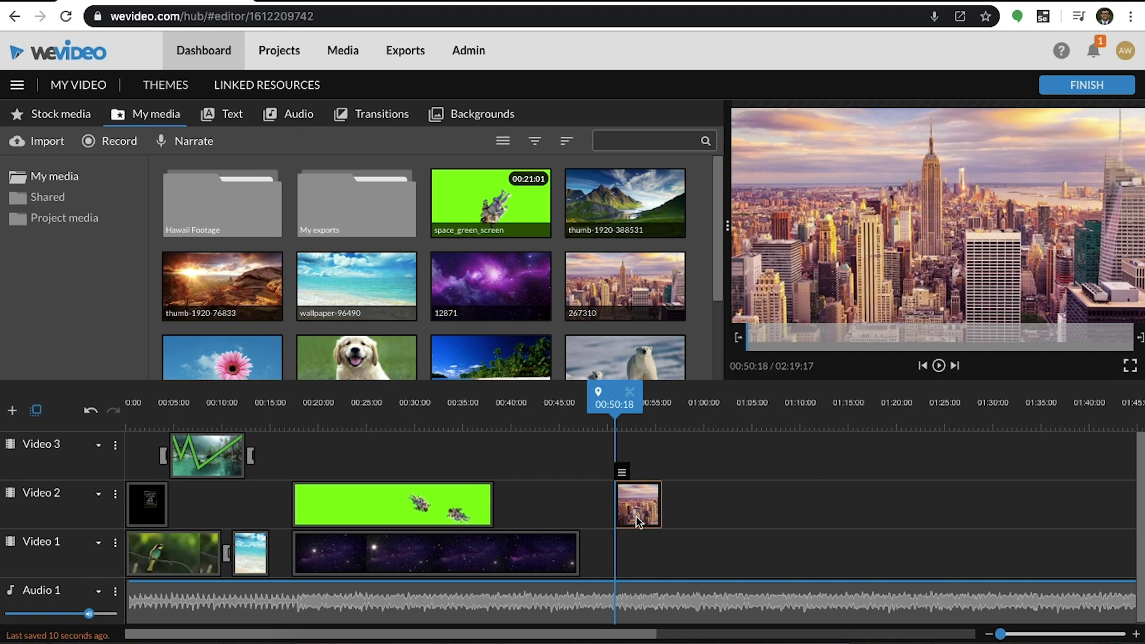
double_click(637, 519)
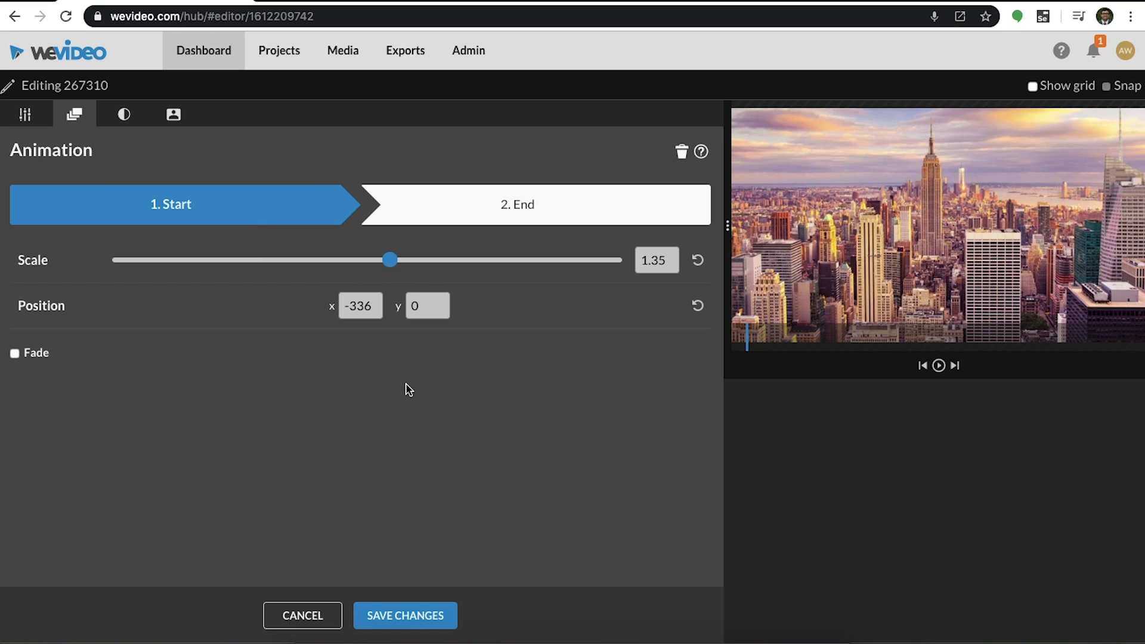
Set the city image's end frame to 2.36 scale on the sky and Empire State Building, and save
left_click(497, 211)
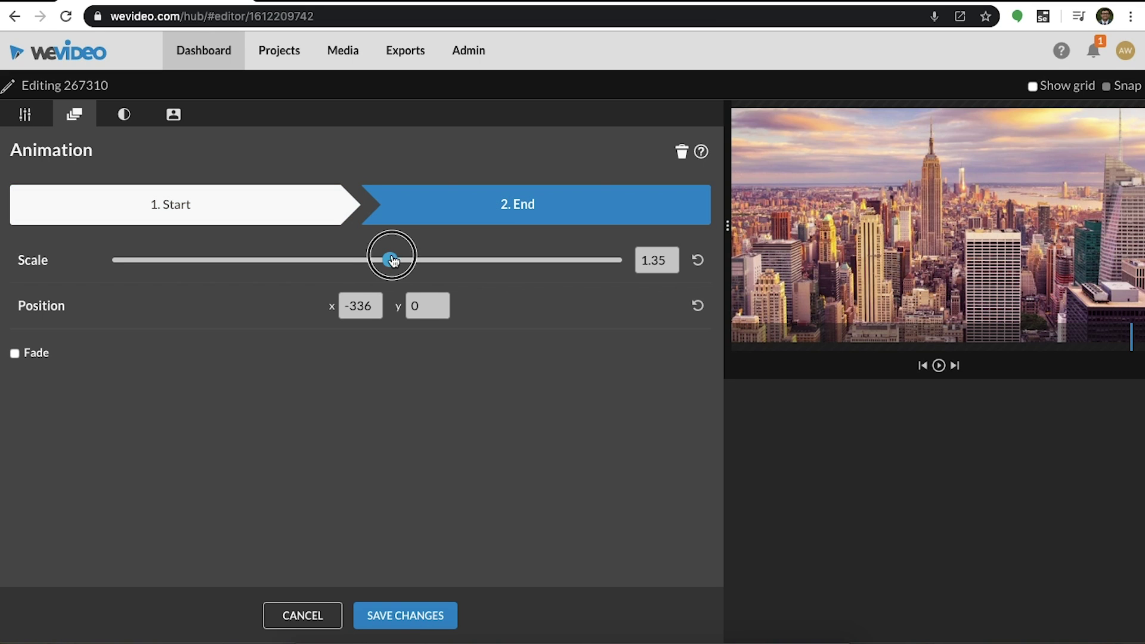
left_click_drag(392, 260, 454, 260)
left_click(814, 174)
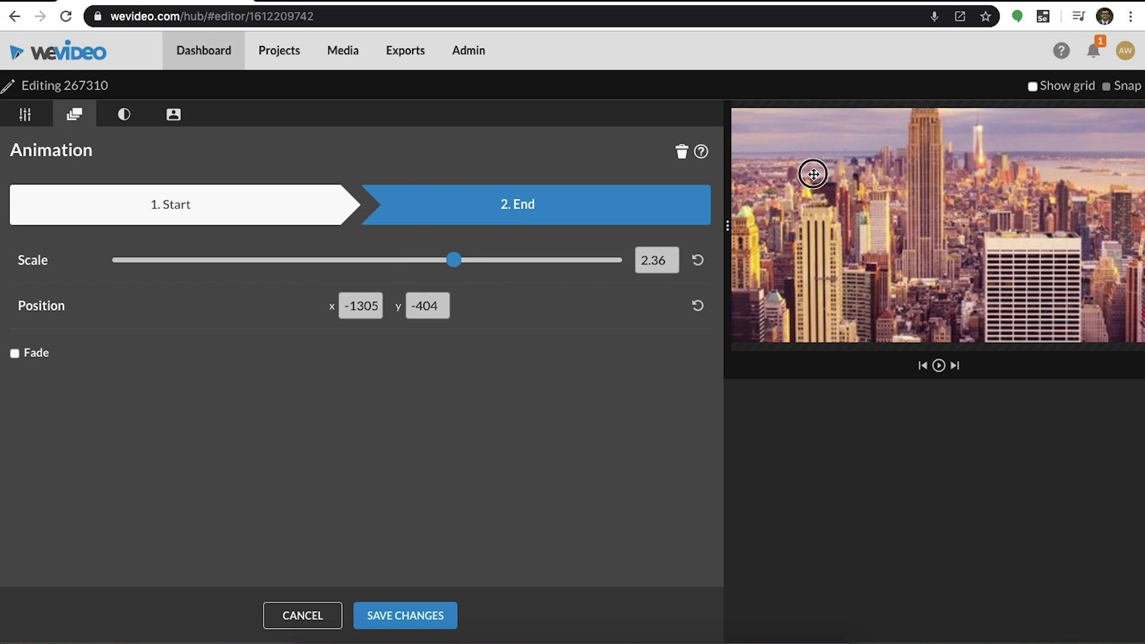
left_click_drag(814, 175, 916, 253)
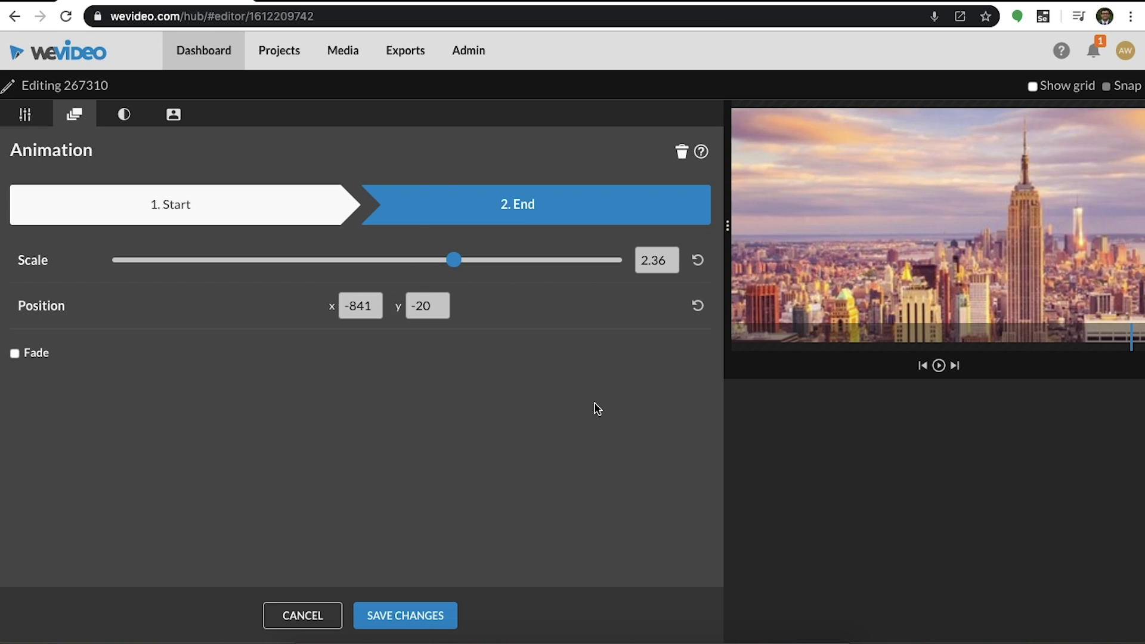
left_click(404, 604)
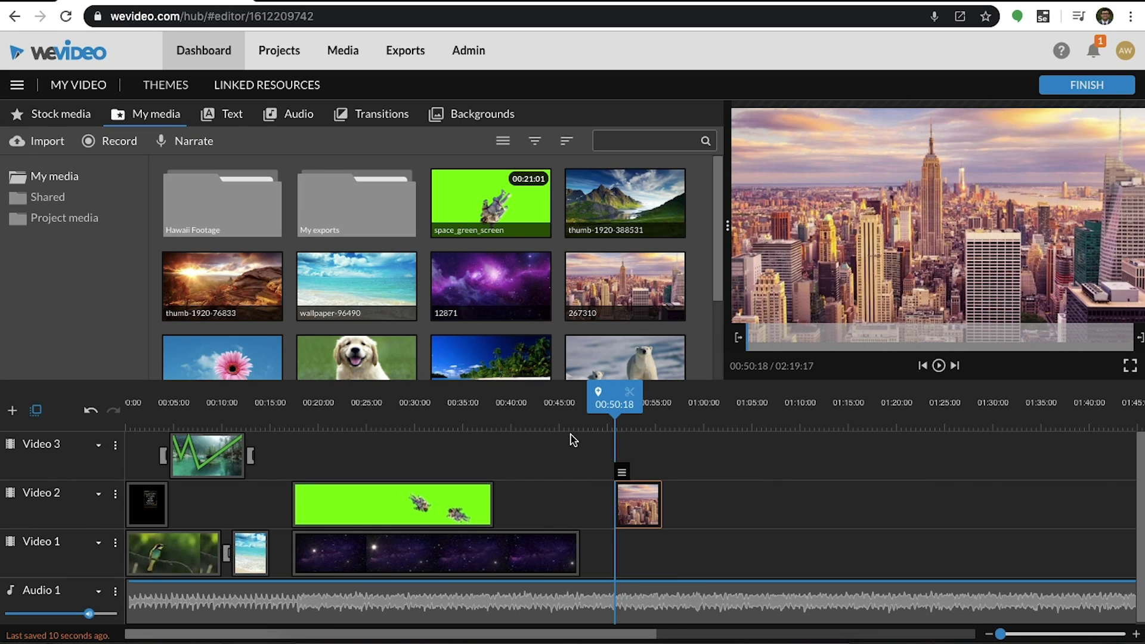
Check the zoom, then drop the End credits template onto Video 3 above the city image and play it
key("space")
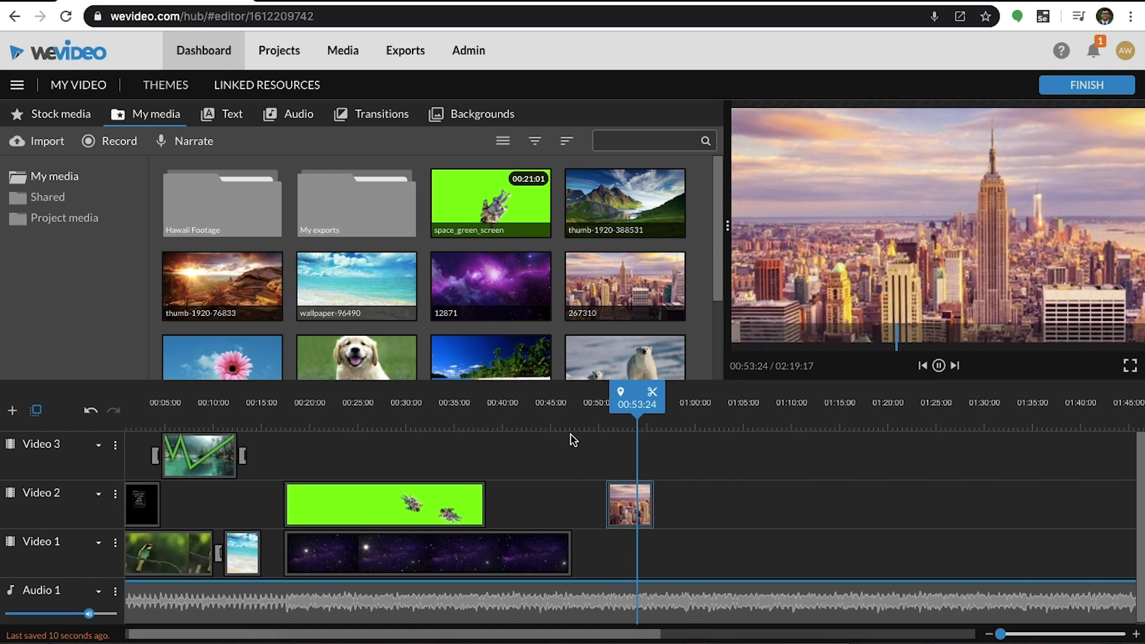
key("space")
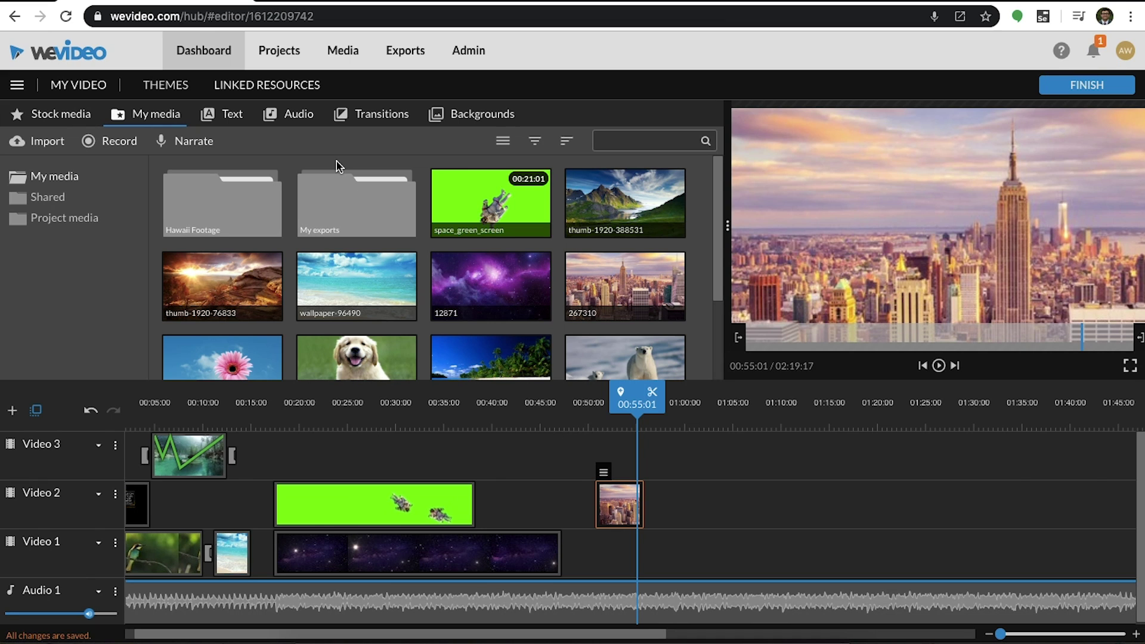
left_click(222, 117)
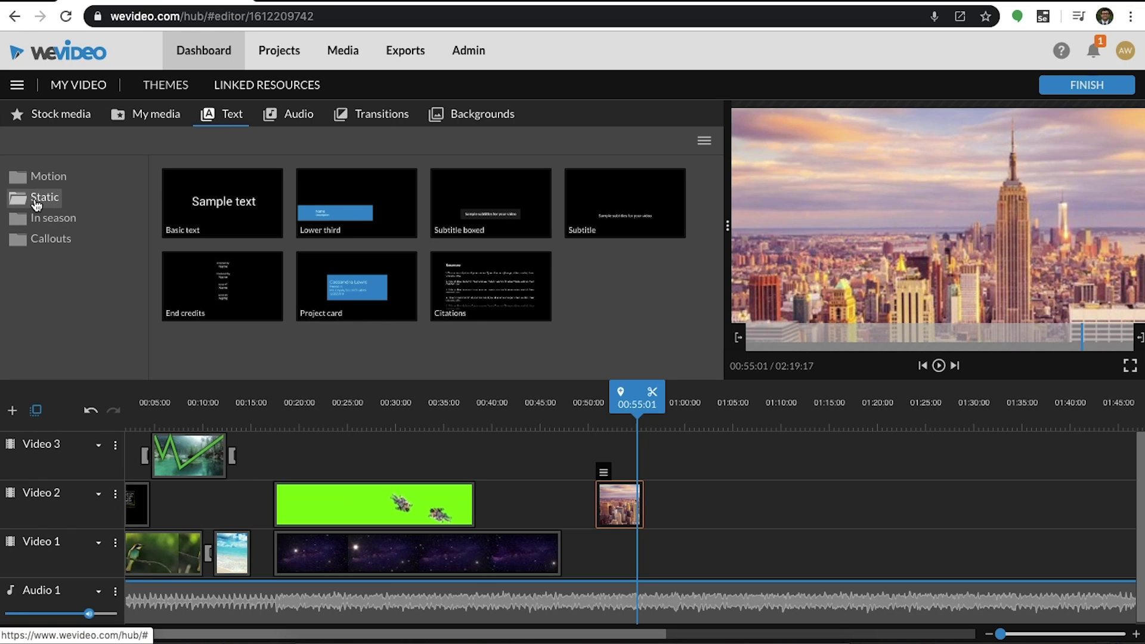
left_click(227, 293)
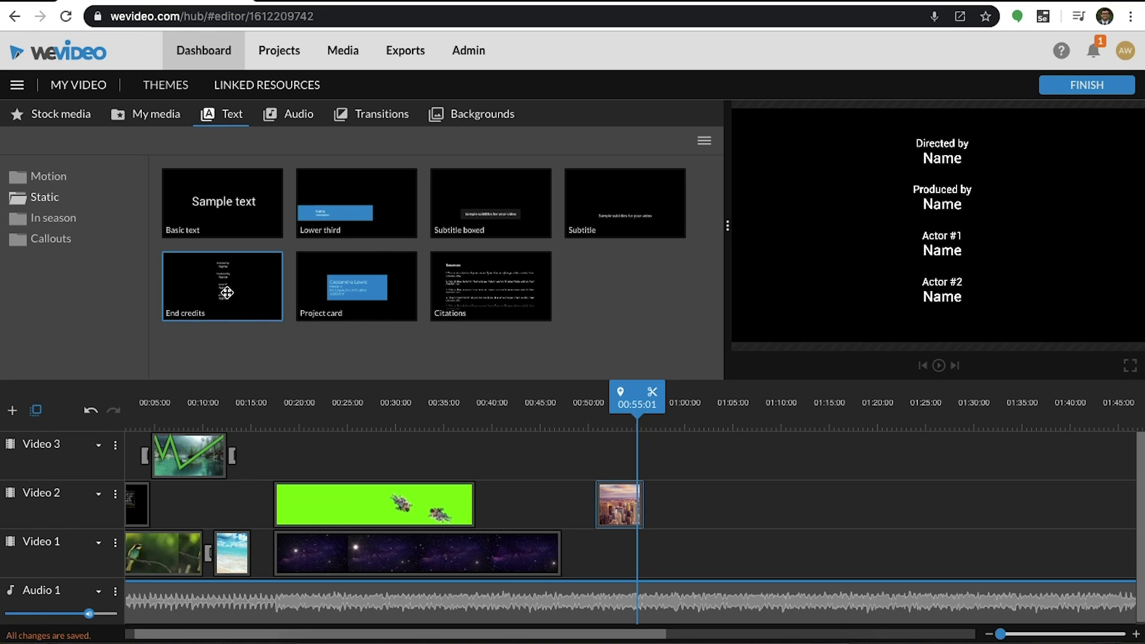
left_click_drag(227, 293, 617, 463)
key("space")
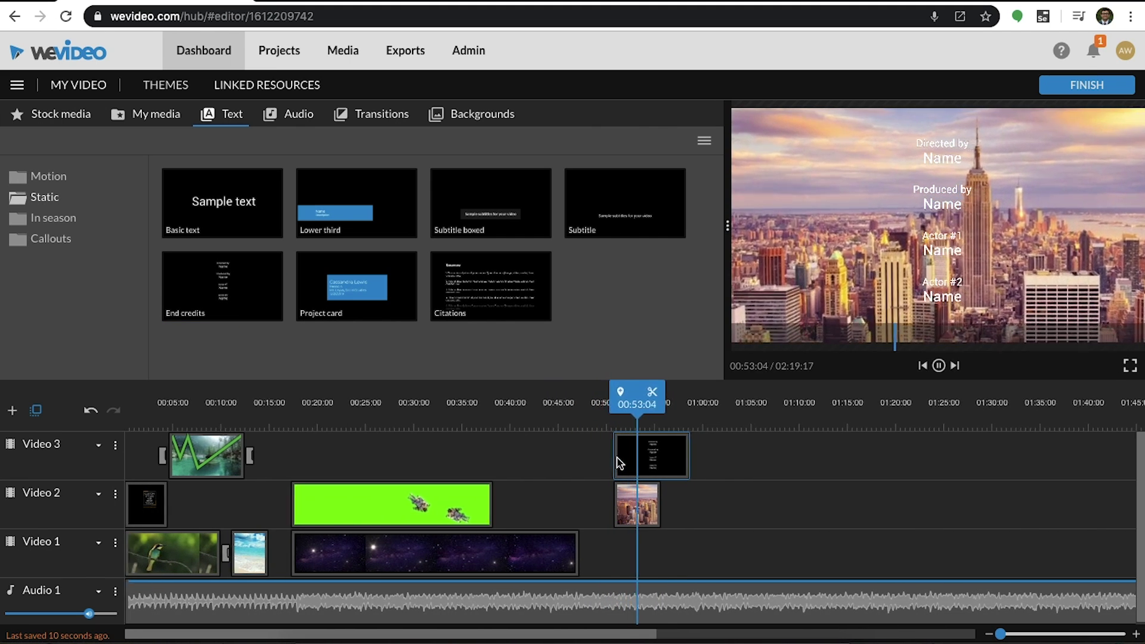
left_click(618, 460)
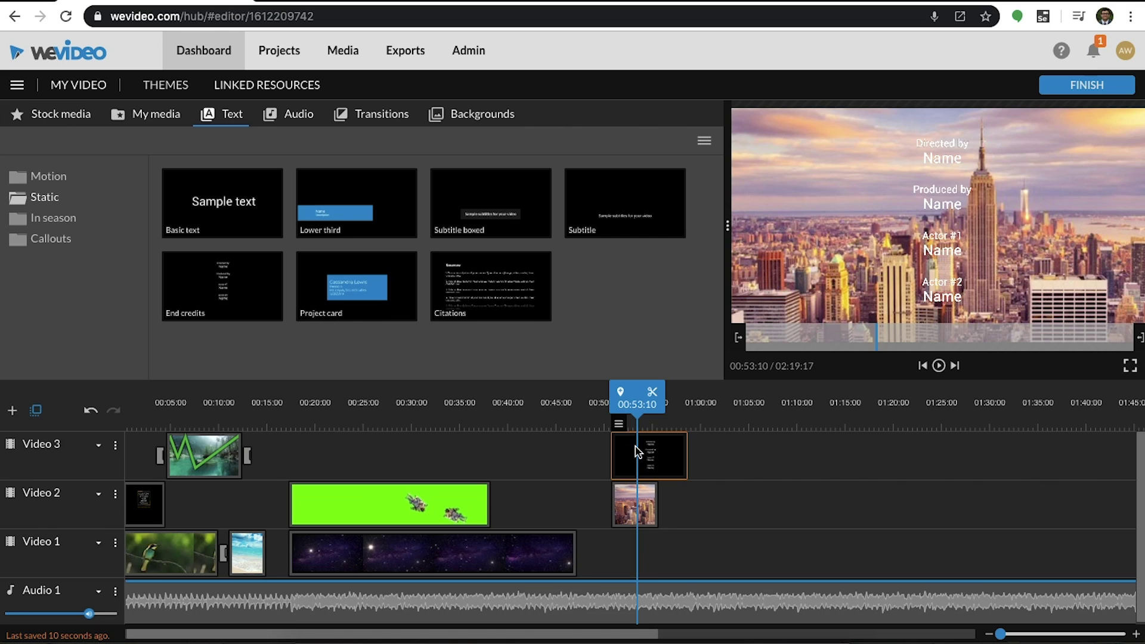
Animate the End credits to scroll from y 984 below the frame to y -766 above it, and save
double_click(638, 452)
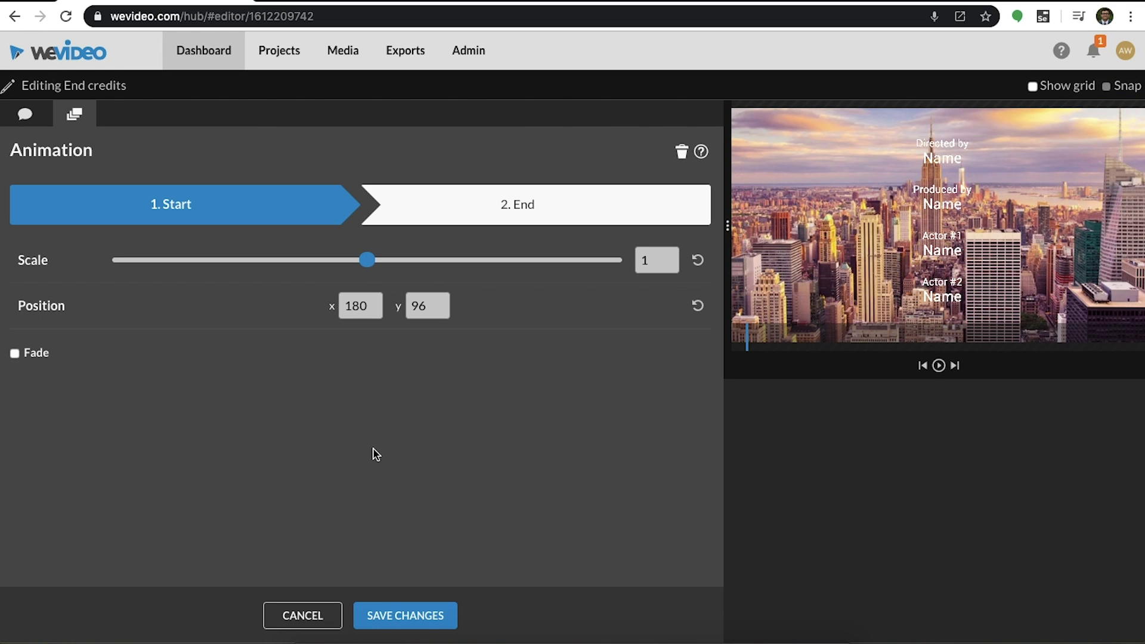
left_click_drag(941, 149, 946, 340)
left_click(528, 206)
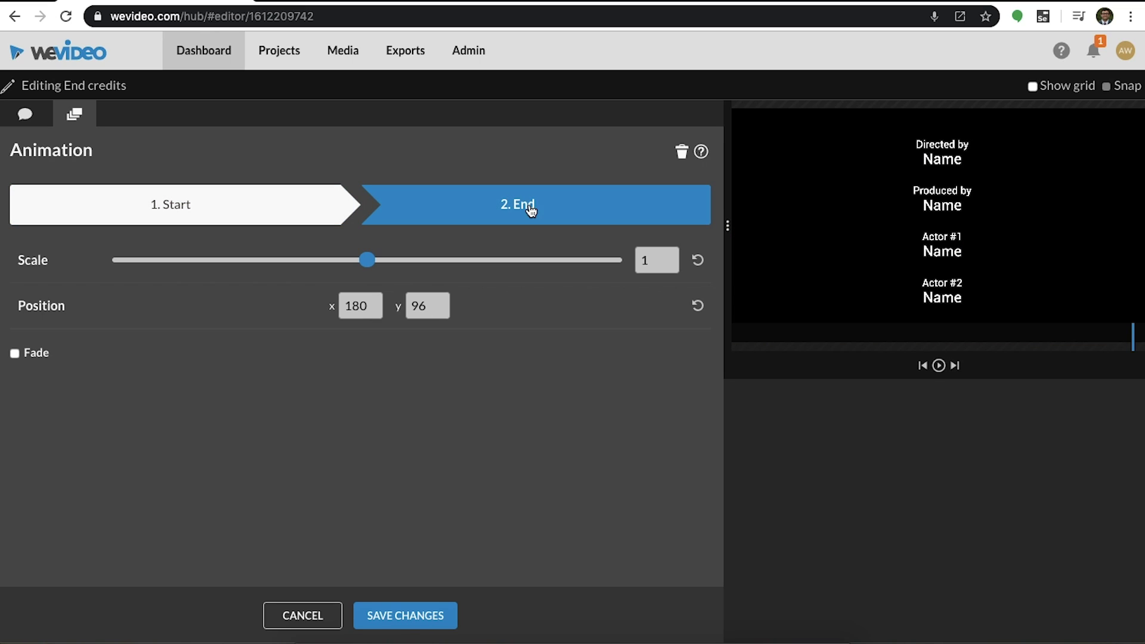
left_click_drag(943, 315, 938, 128)
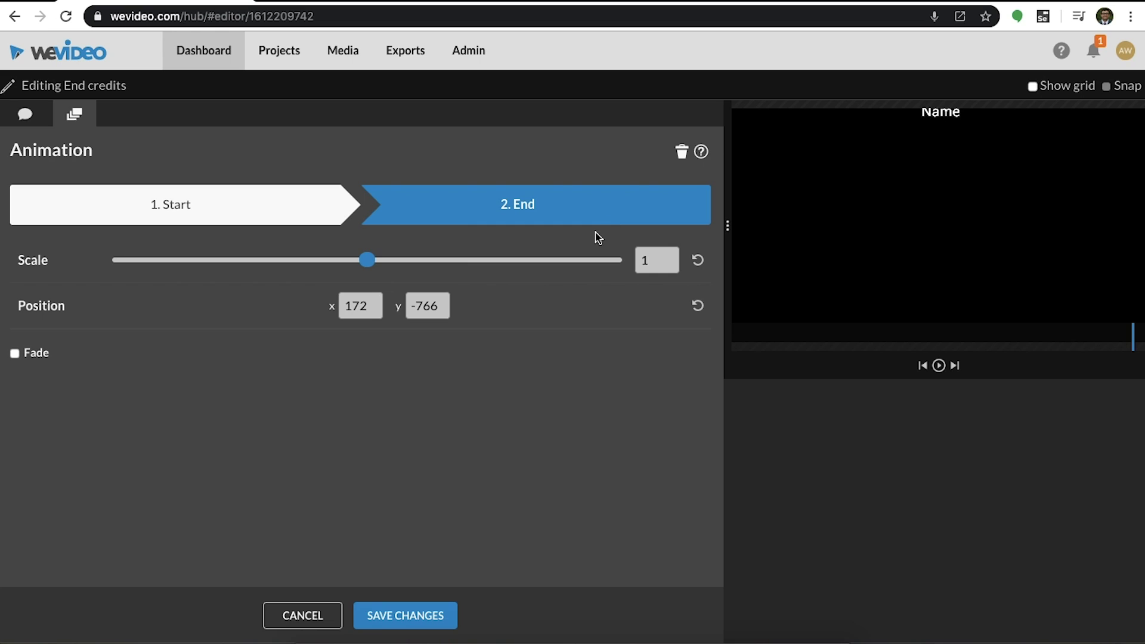
left_click(424, 607)
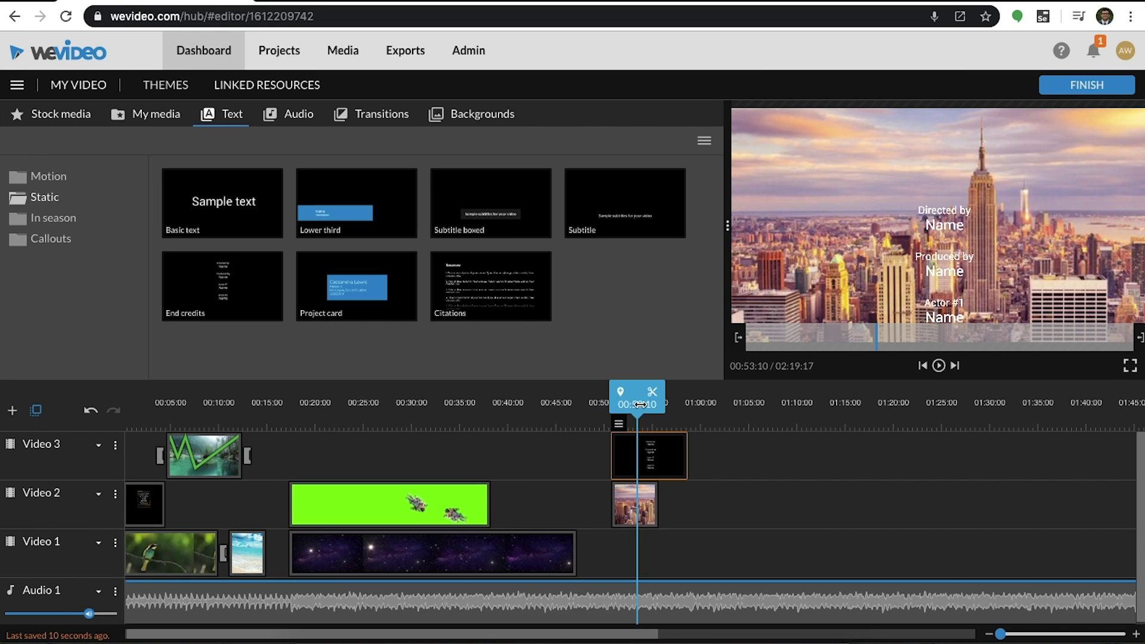
left_click_drag(639, 405, 616, 405)
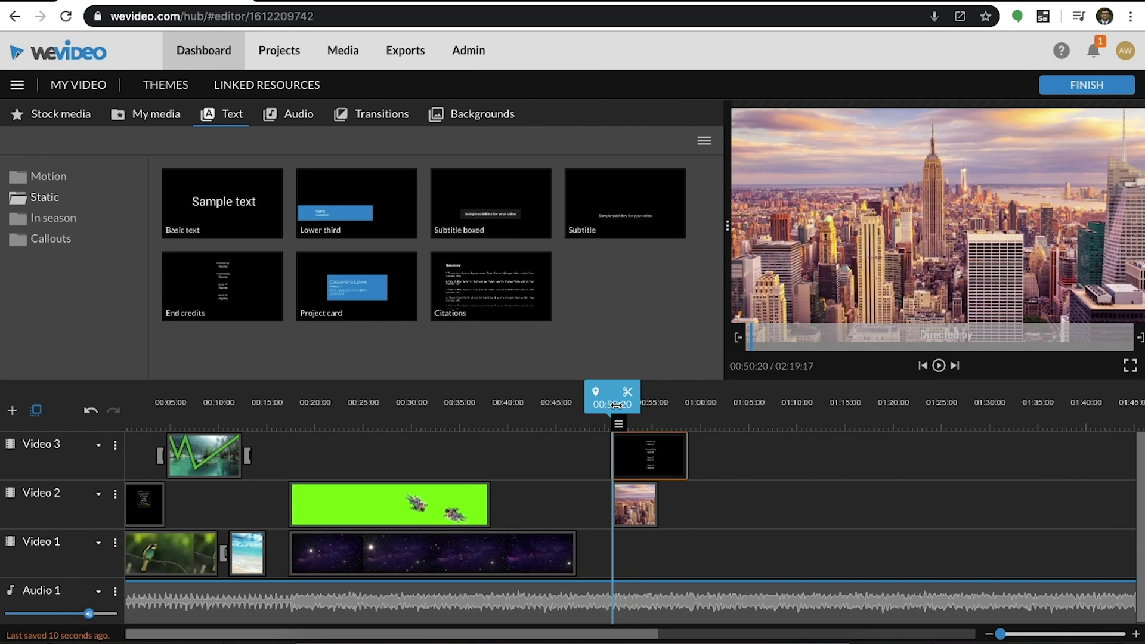
Play the credits rolling over the city image from 00:50:20, then open the Record options
key("space")
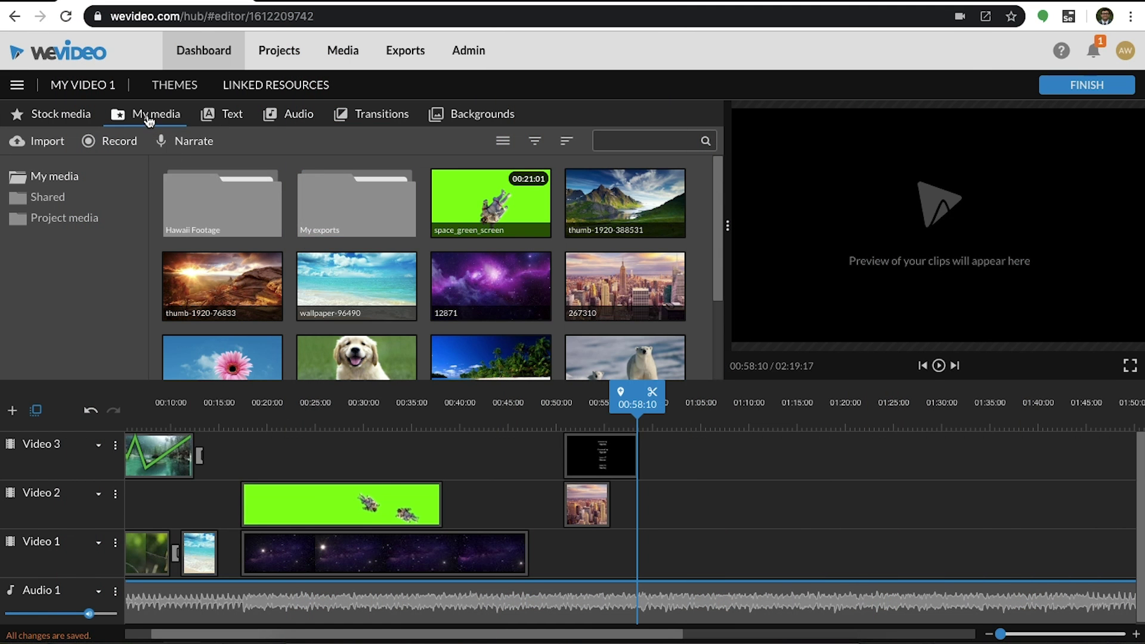
left_click(120, 143)
left_click(540, 322)
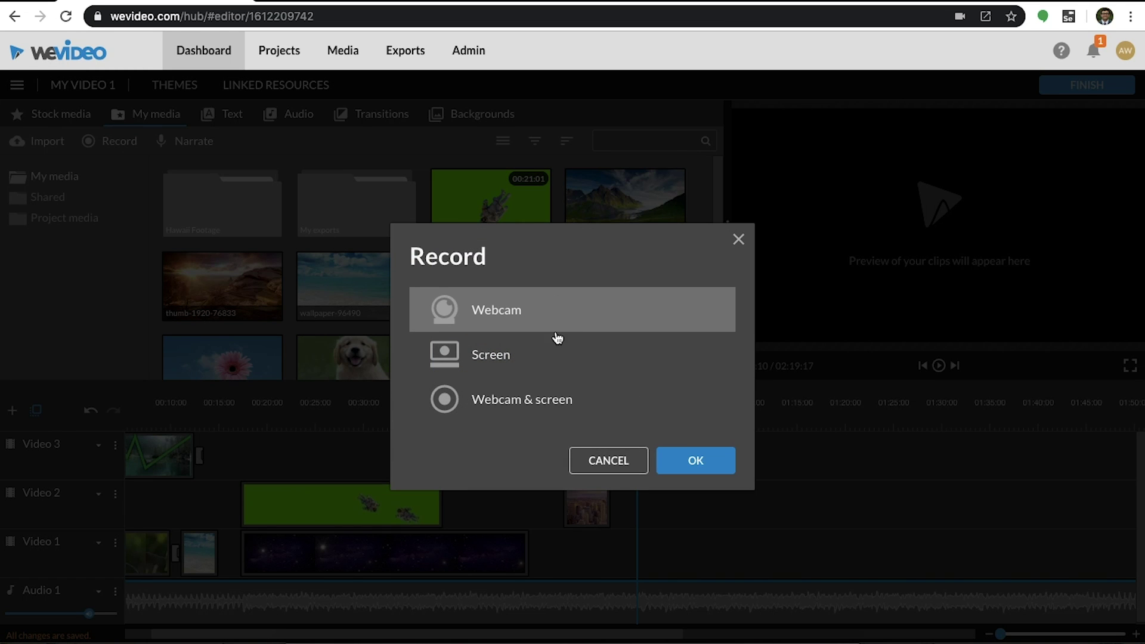
left_click(714, 463)
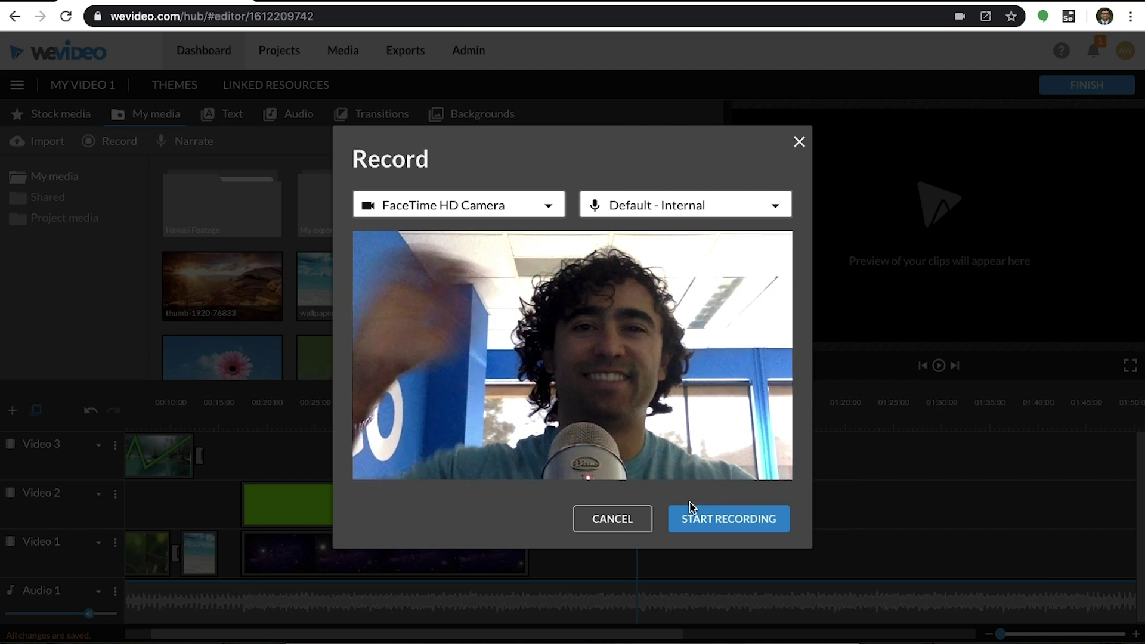
left_click(638, 529)
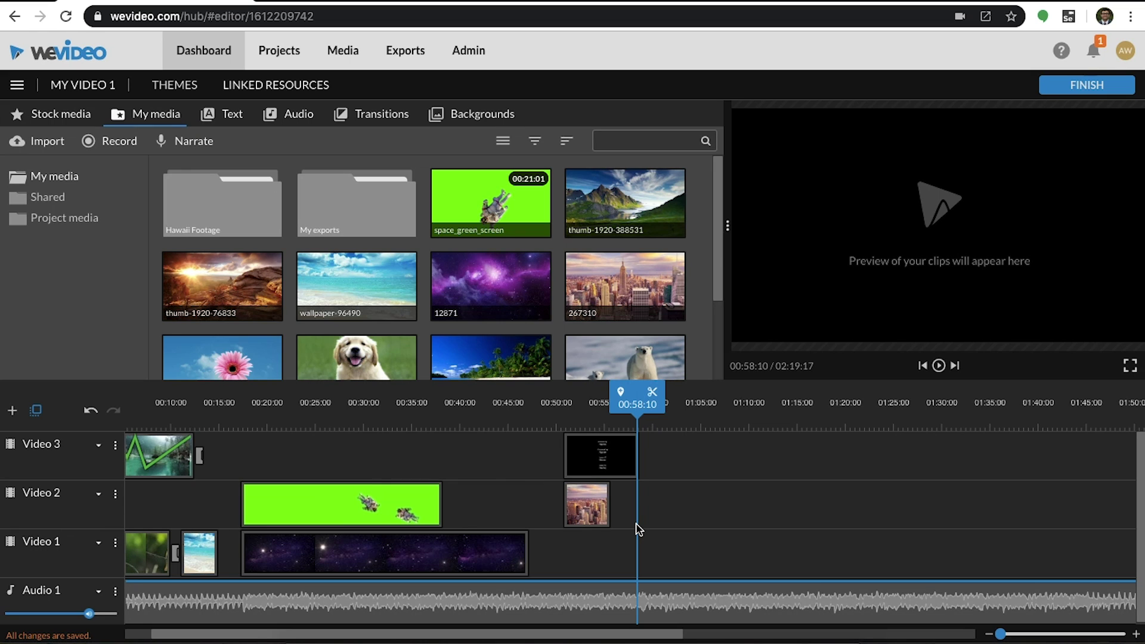
left_click(113, 141)
left_click(450, 361)
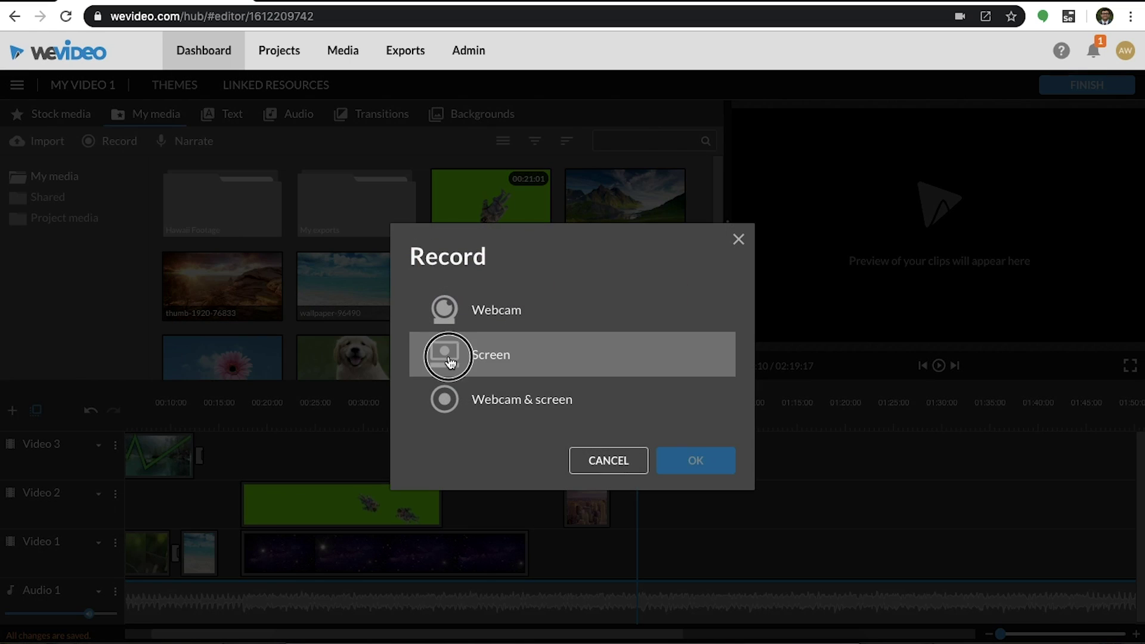
left_click(680, 470)
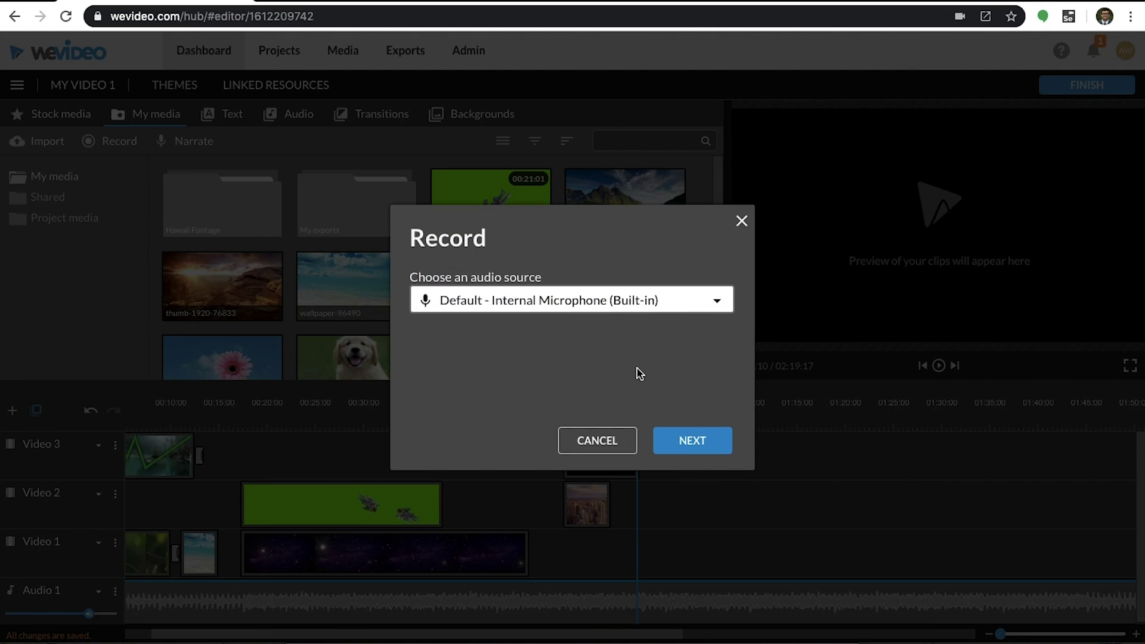
left_click(689, 439)
left_click(484, 215)
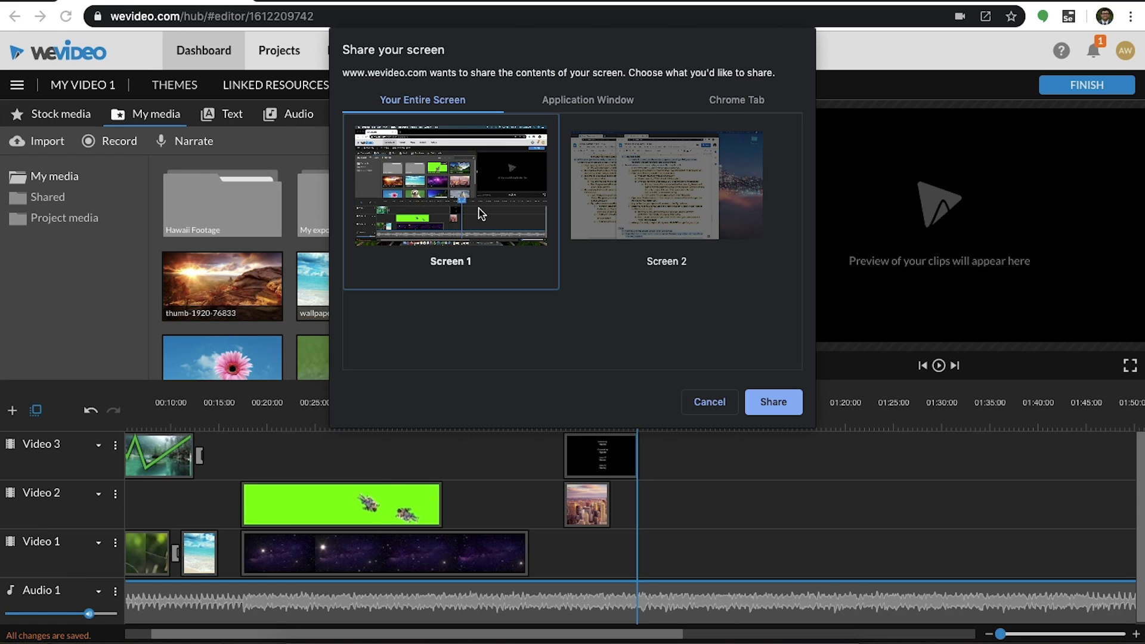
left_click(703, 402)
left_click(109, 145)
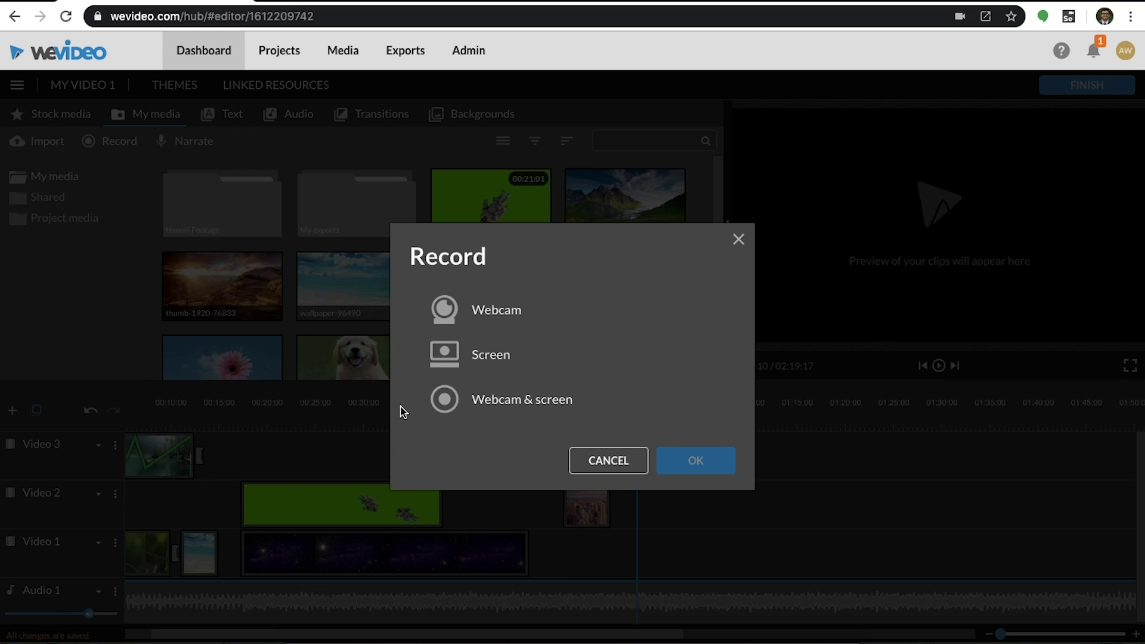
left_click(623, 463)
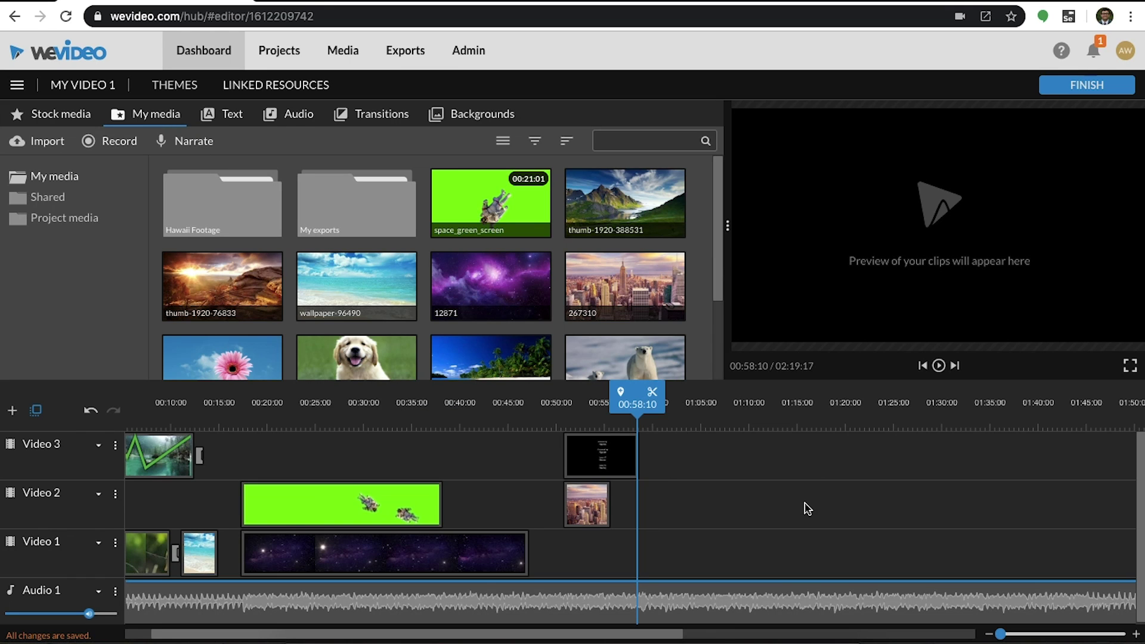
left_click(176, 141)
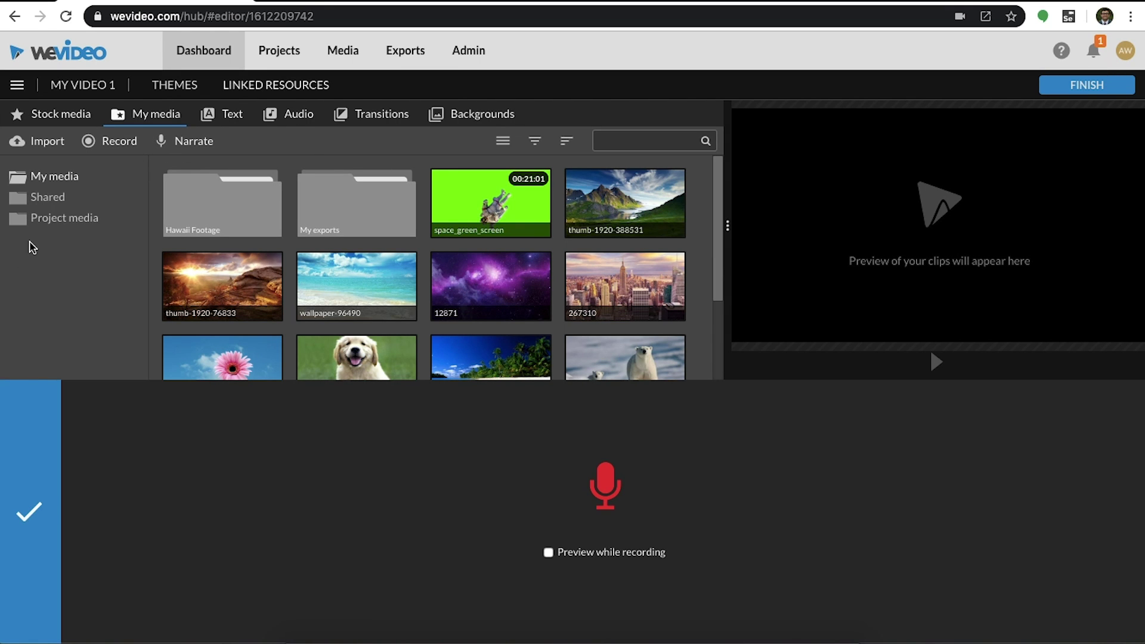
left_click(23, 436)
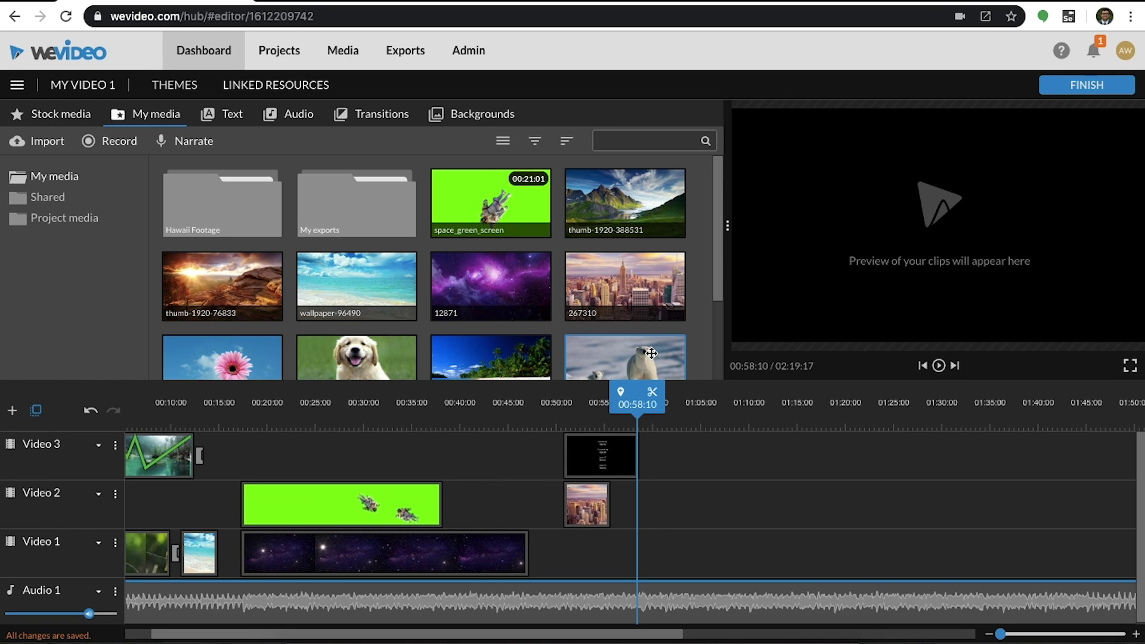
Open the Export options for My Video 1 and choose Audio only instead of video
left_click(1080, 87)
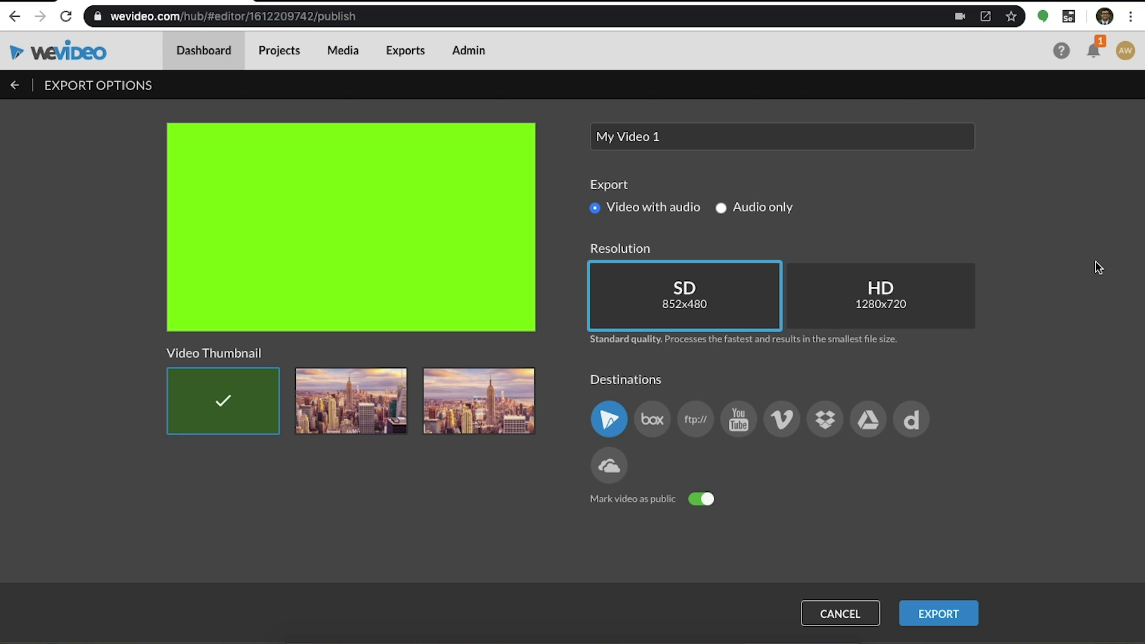
left_click(722, 208)
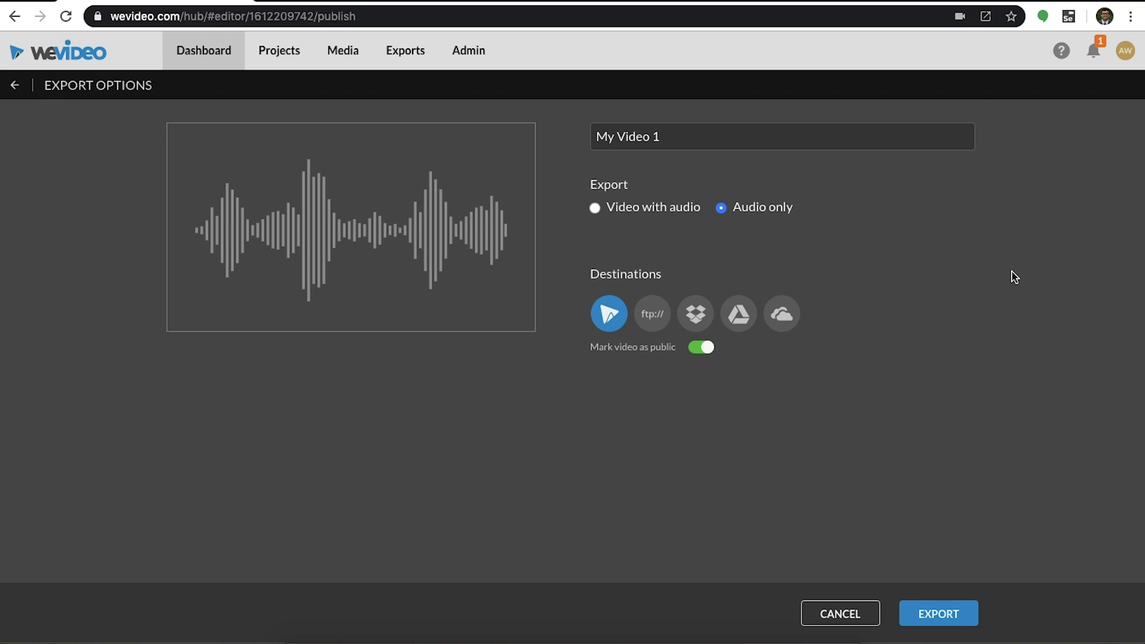